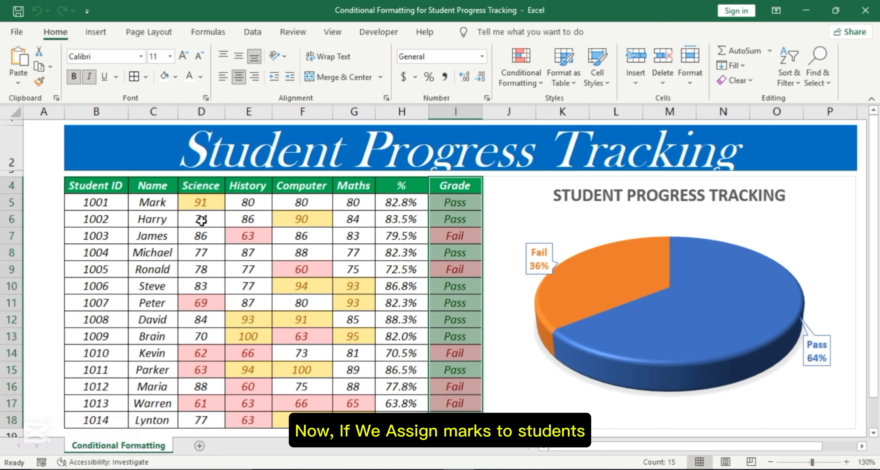
Step: Set the Science mark in cell D7 to 90 to test the grade and highlighting
click(202, 220)
click(203, 241)
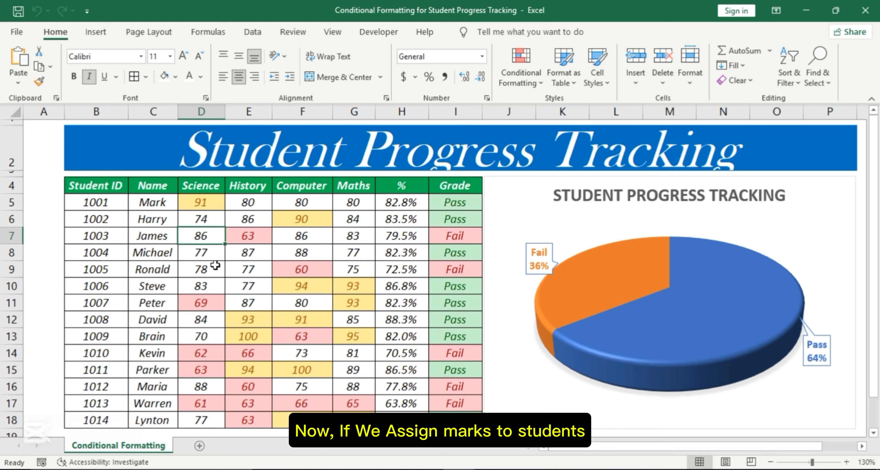
text(90)
key(Return)
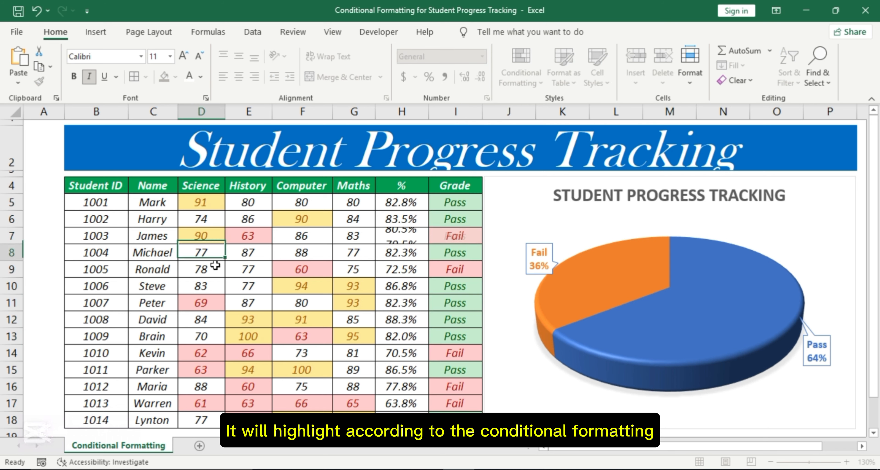
click(179, 242)
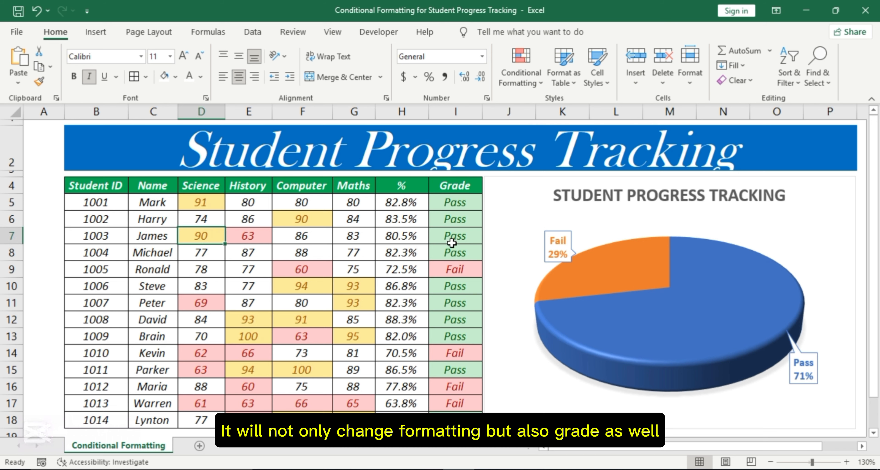
click(451, 243)
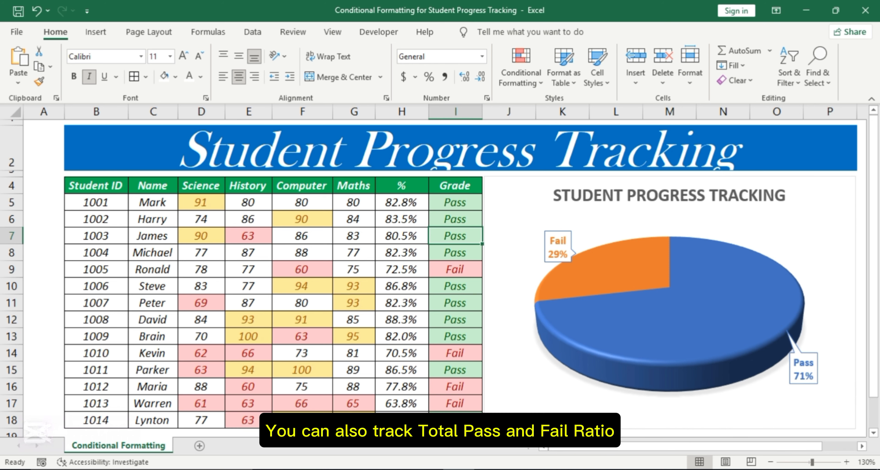
click(301, 236)
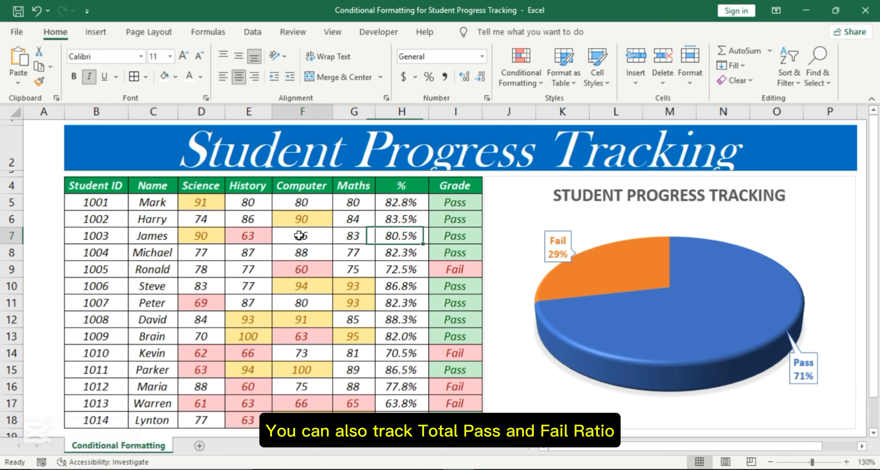
Step: Set the Science mark in cell D7 to 50 and check that row's grade
click(208, 243)
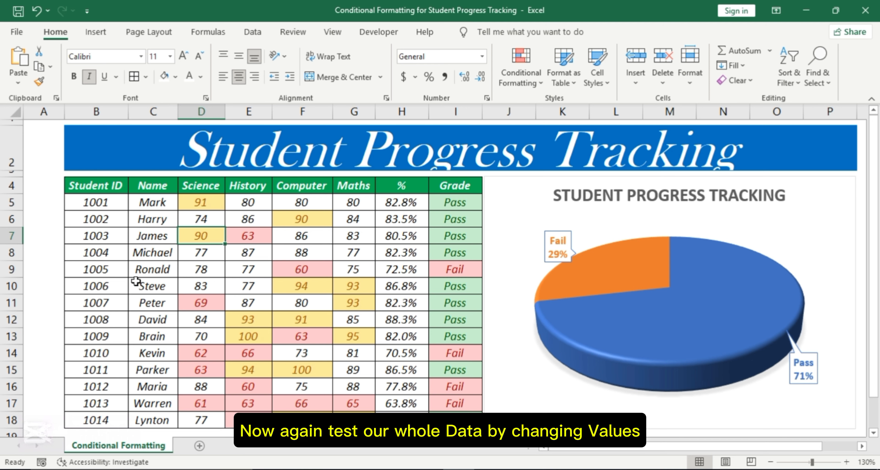
text(5)
key(Return)
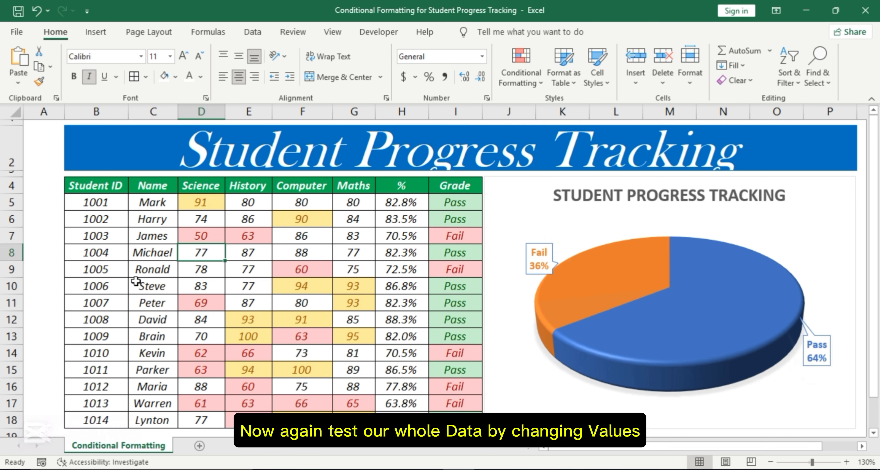
click(204, 240)
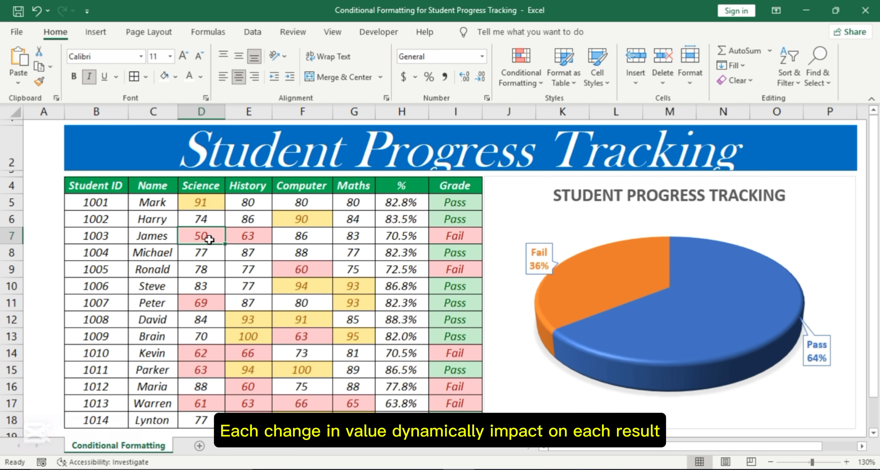
click(468, 238)
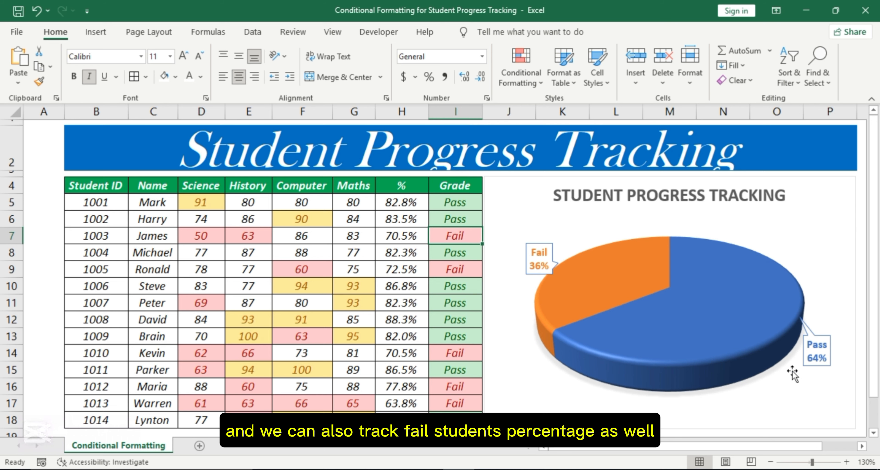
Step: Set the Maths mark in cell G5 to 60 and the one in G8 to 40
click(353, 202)
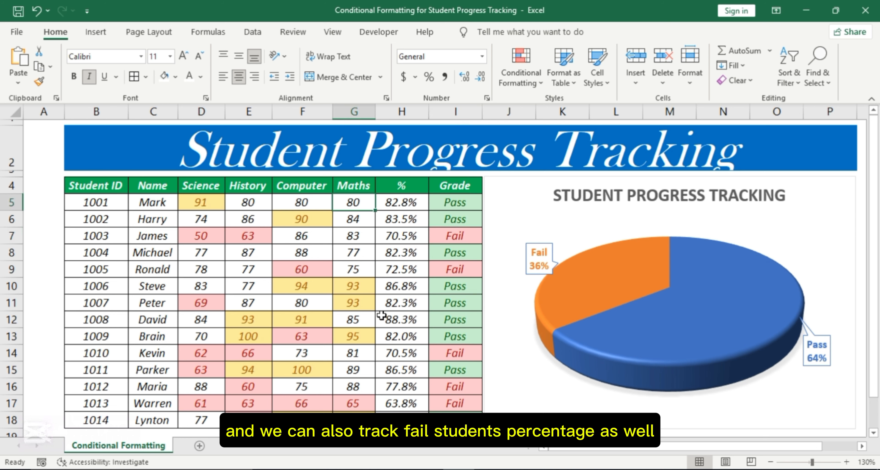
text(6)
key(Return)
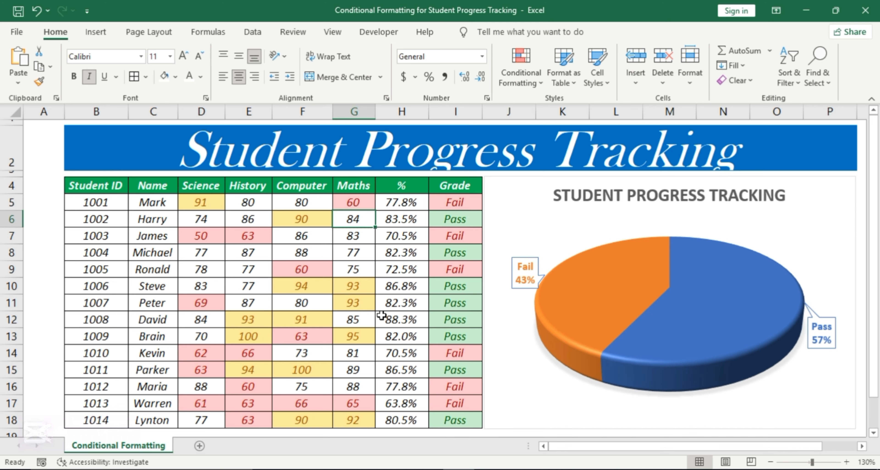
click(364, 251)
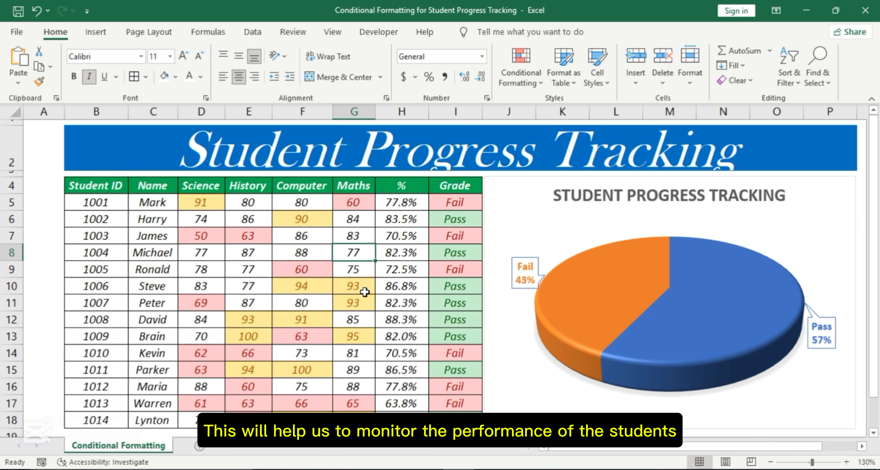
text(40)
key(Return)
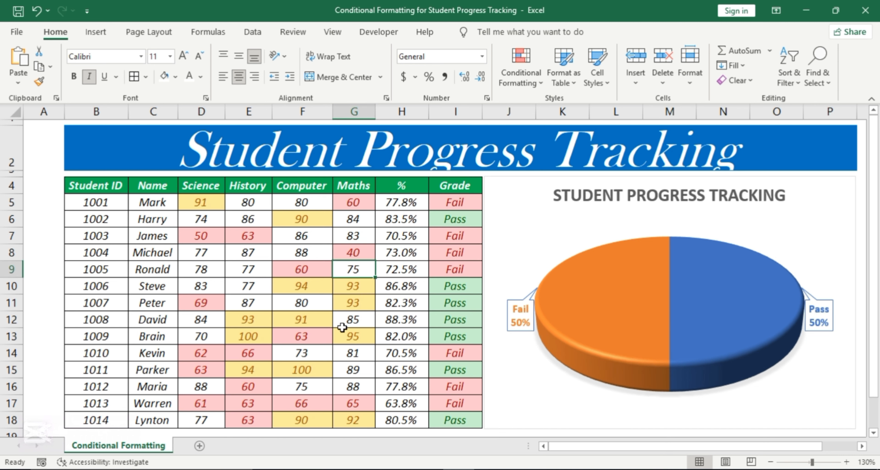
Step: Set the Maths marks in cells G8 and G5 to 100
click(351, 257)
text(100)
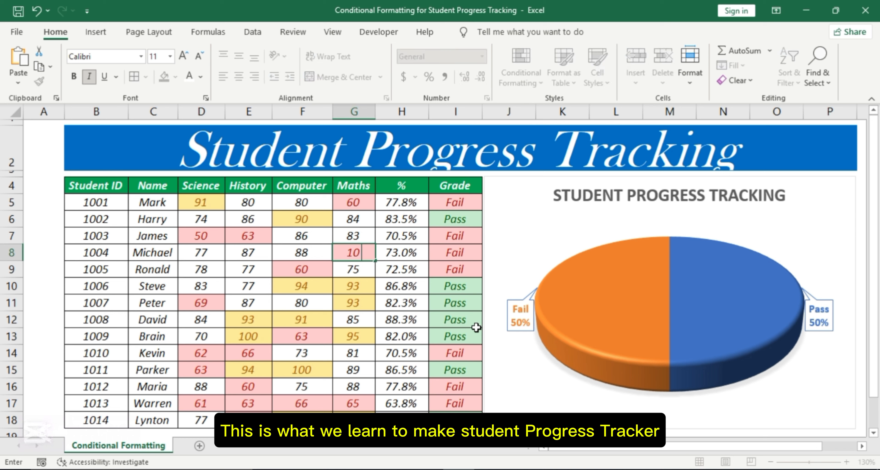
key(Return)
key(Up)
key(Up)
key(Up)
key(Up)
text(100)
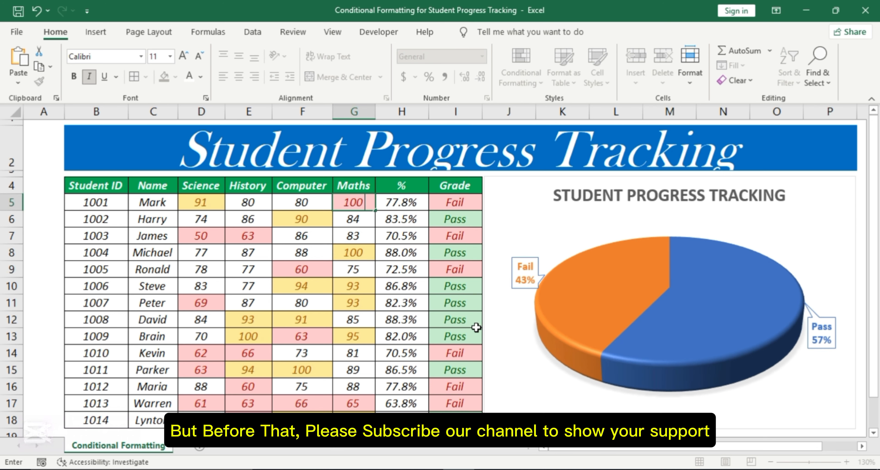
key(Return)
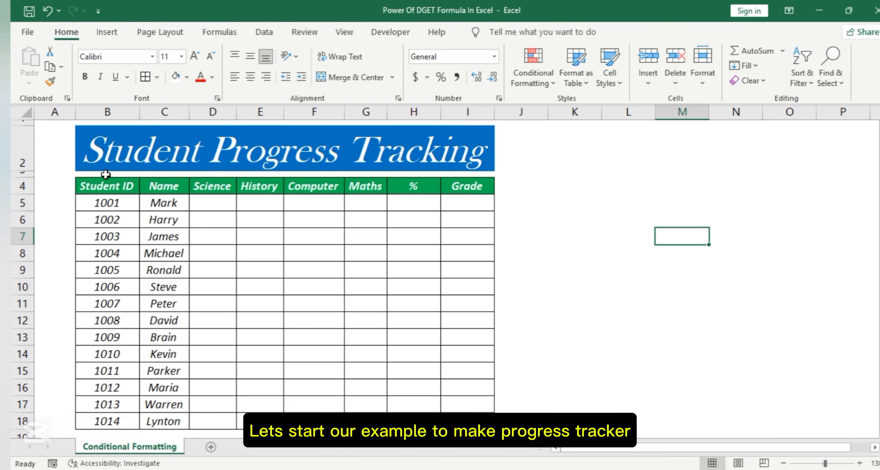
Step: Enter the formula =RANDBETWEEN(60,100) in the first Science cell, D5
drag(107, 187, 157, 419)
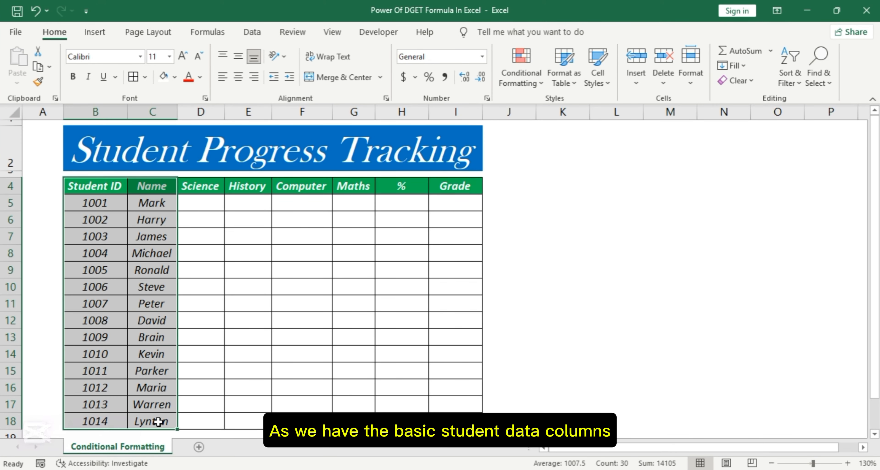
drag(200, 187, 345, 188)
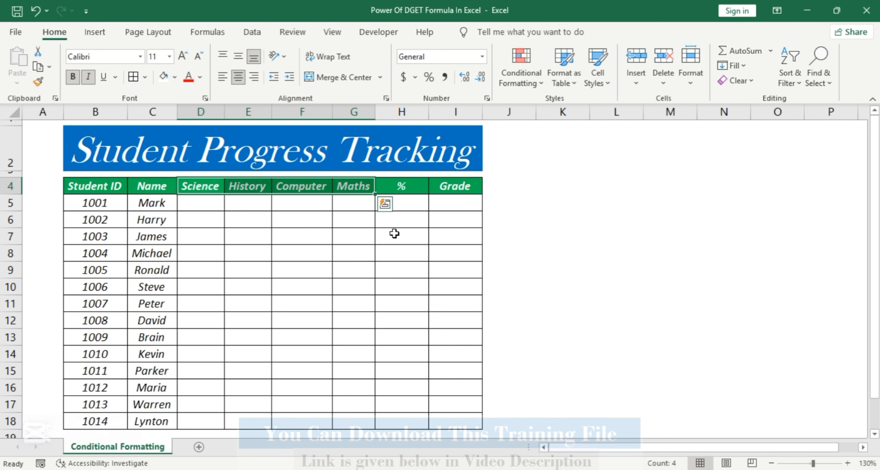
click(183, 205)
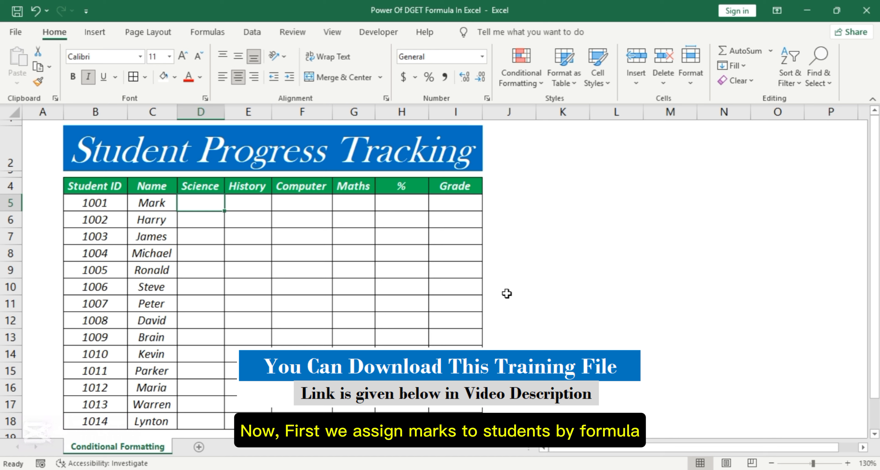
text(=RANDB)
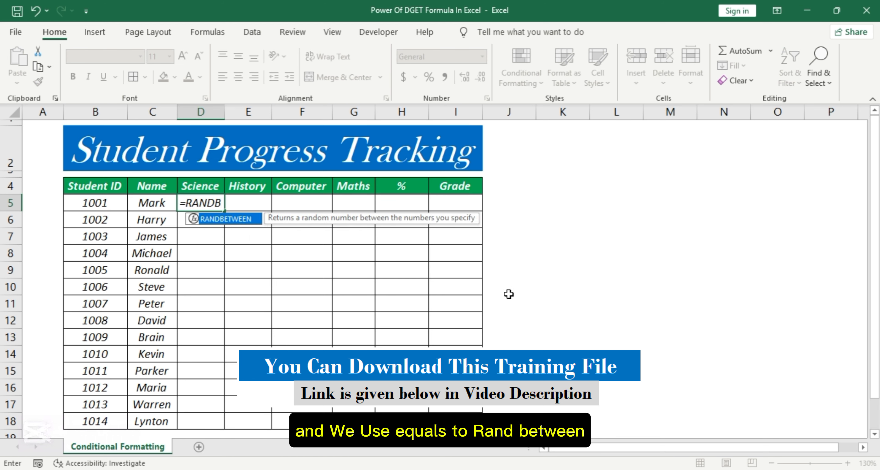
text(ETWEEN)
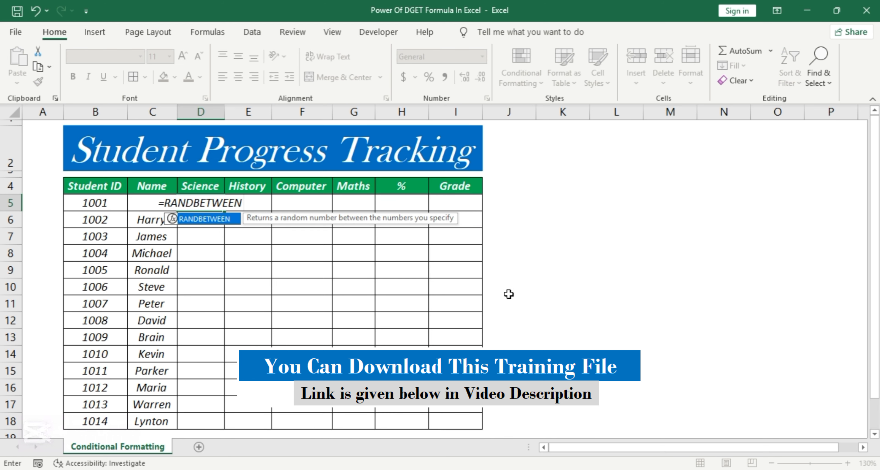
text(()
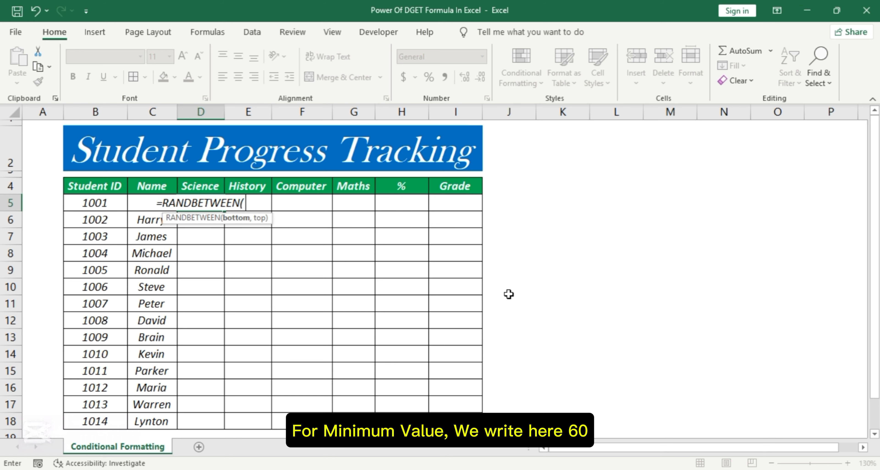
text(60)
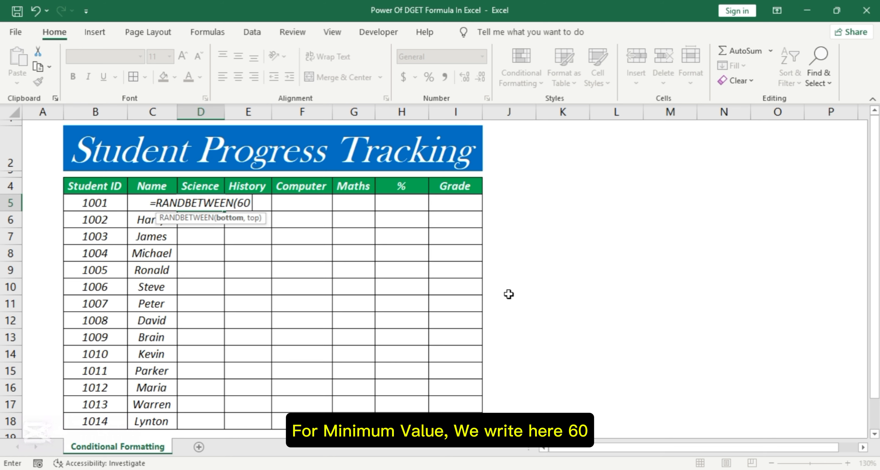
text(,100)
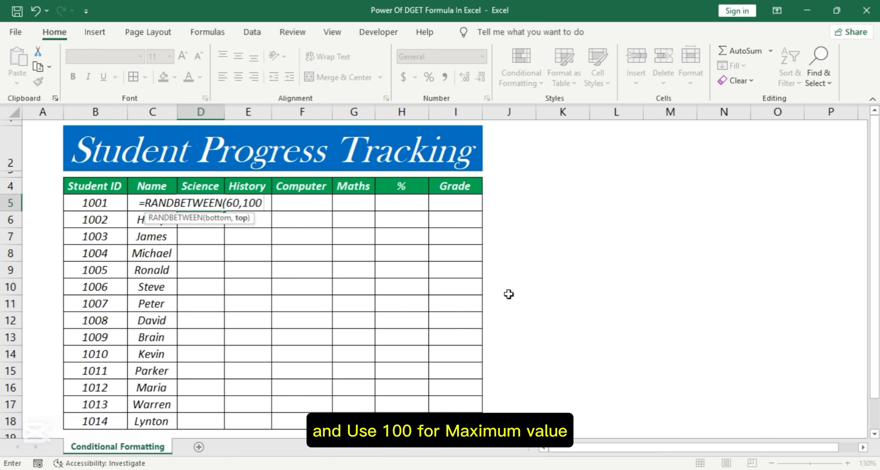
text())
key(Return)
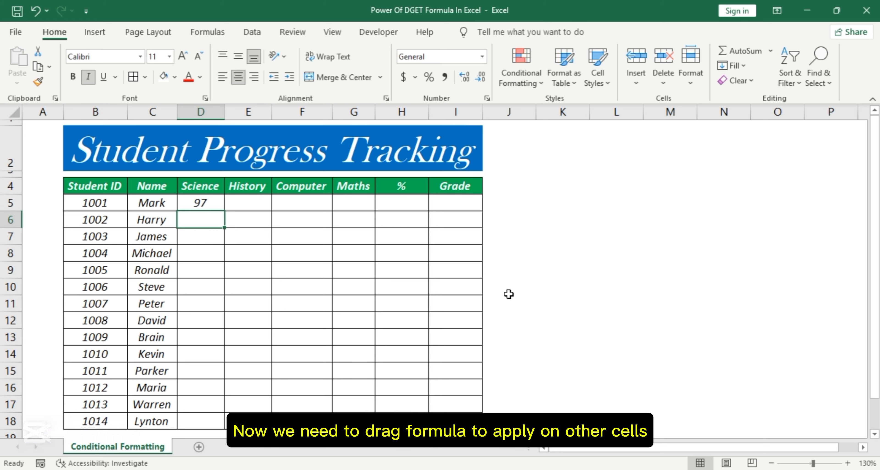
Step: Fill the RANDBETWEEN formula from D5 across all four subjects and all students, through G18
click(219, 203)
drag(224, 211, 375, 423)
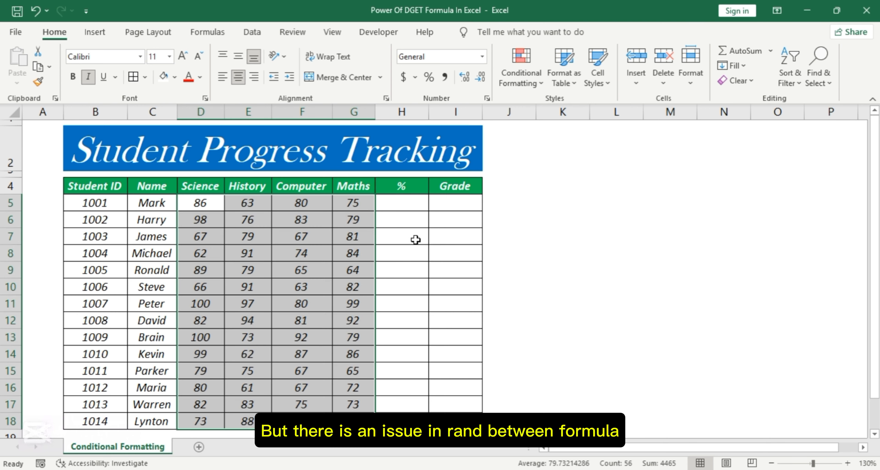
click(561, 231)
click(403, 204)
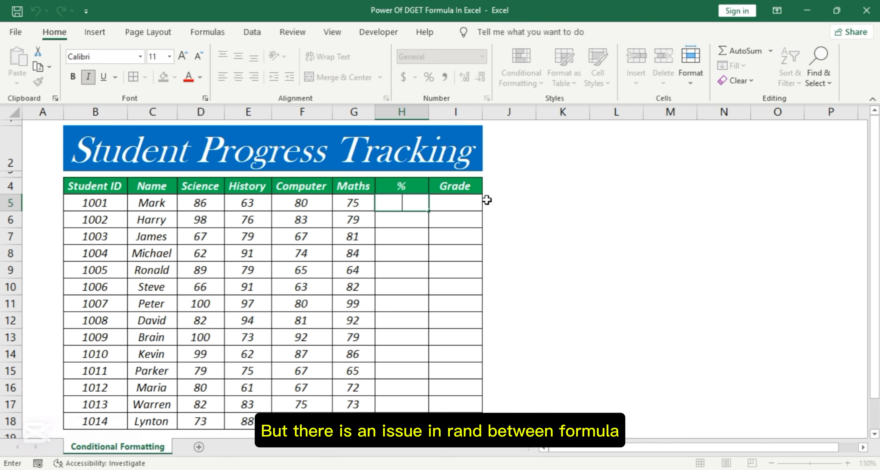
click(534, 200)
click(540, 251)
click(540, 306)
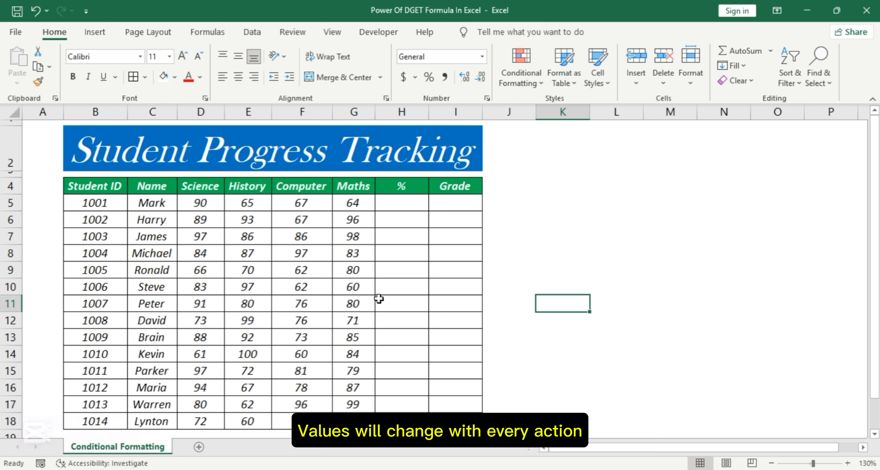
Step: Replace the random mark formulas in D5:G18 with constants by copying the range and pasting it back as values only
drag(204, 210, 350, 420)
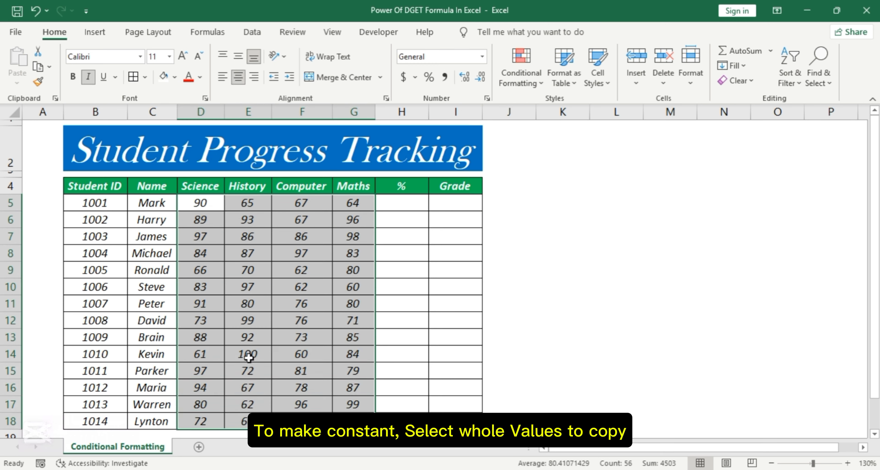
right_click(234, 204)
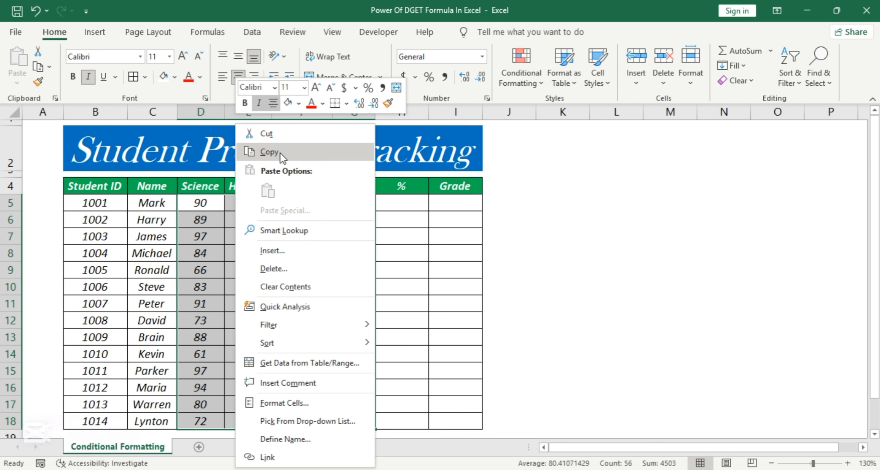
click(269, 152)
right_click(198, 203)
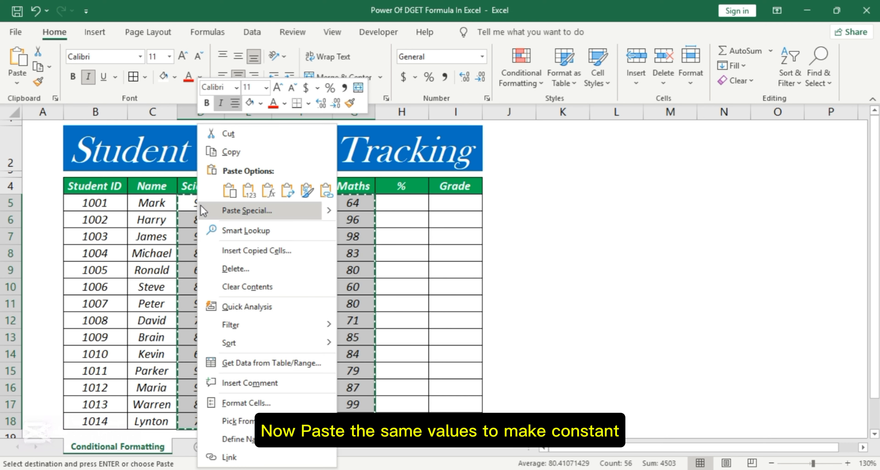
click(249, 191)
click(563, 253)
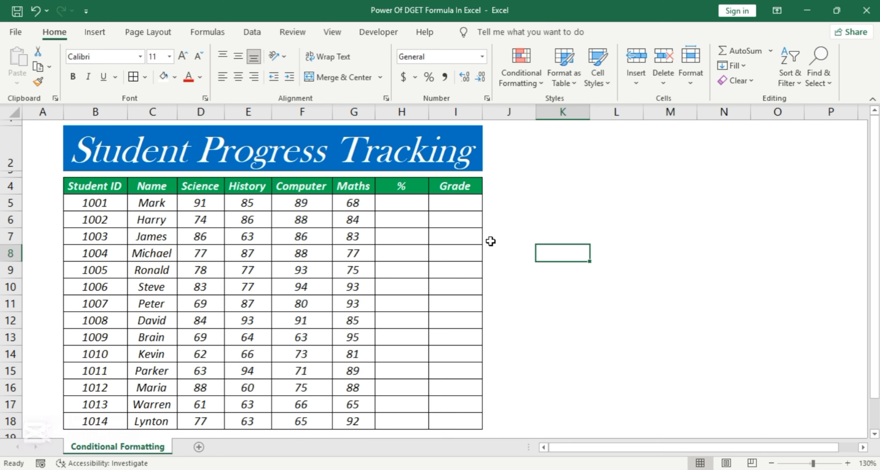
click(491, 241)
click(576, 257)
click(567, 272)
click(512, 287)
click(459, 269)
click(517, 225)
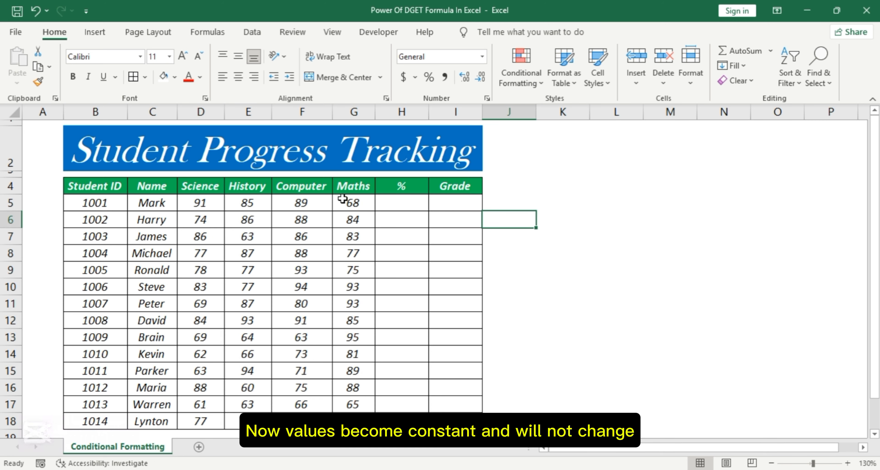
Step: Enter the formula =SUM(D5:G5)/400 in the first percentage cell, H5
click(402, 186)
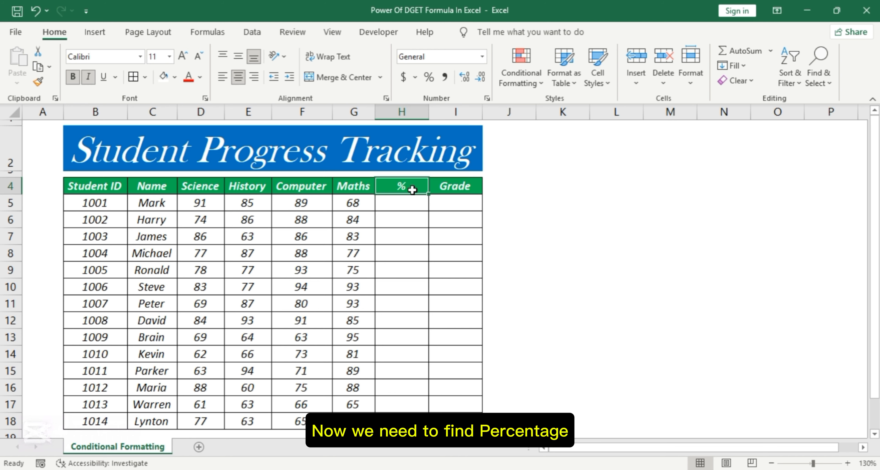
click(404, 204)
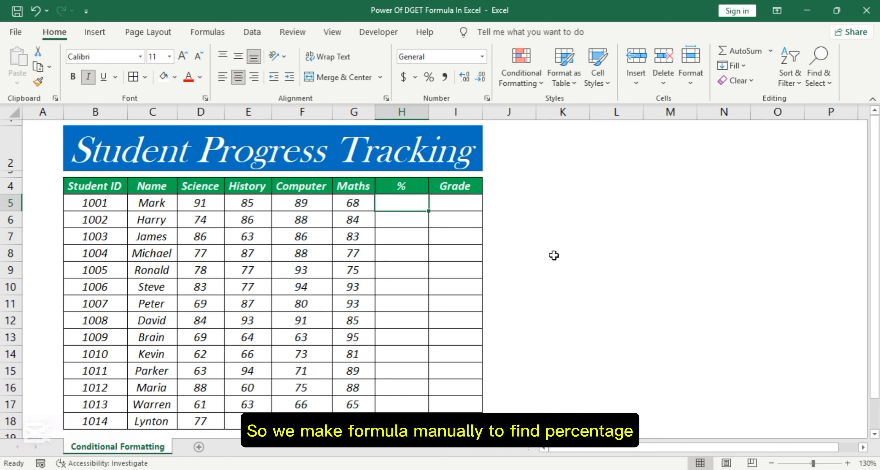
text(=)
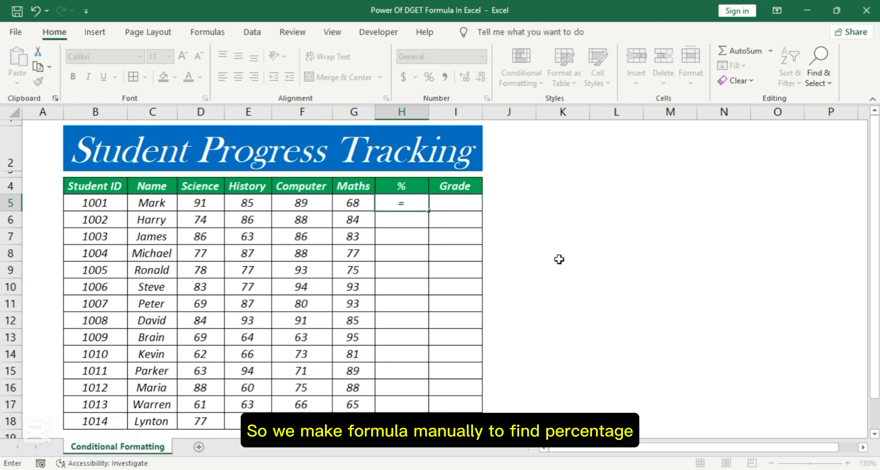
text(SUM()
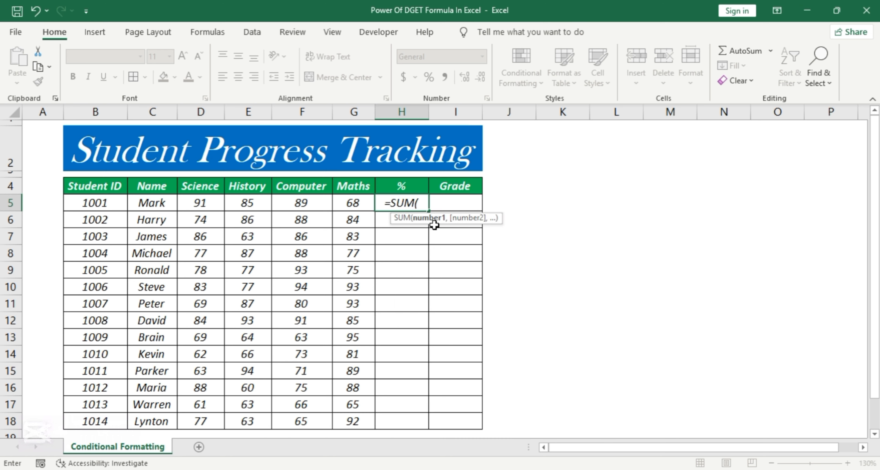
drag(200, 203, 327, 210)
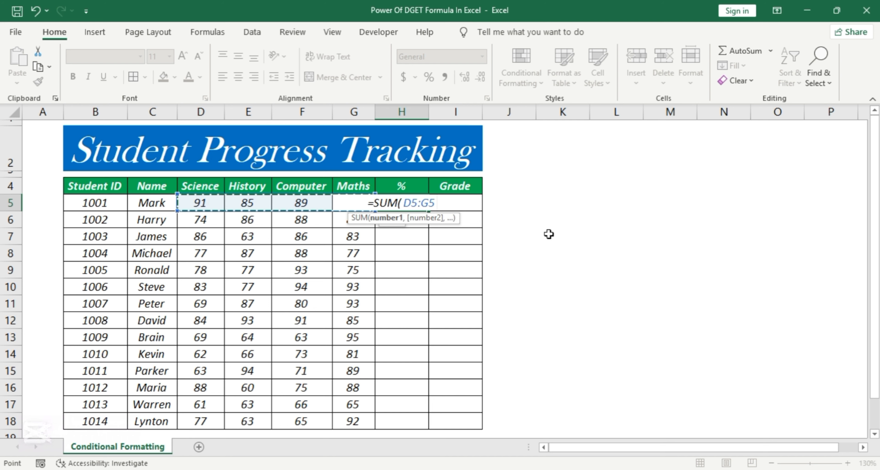
text())
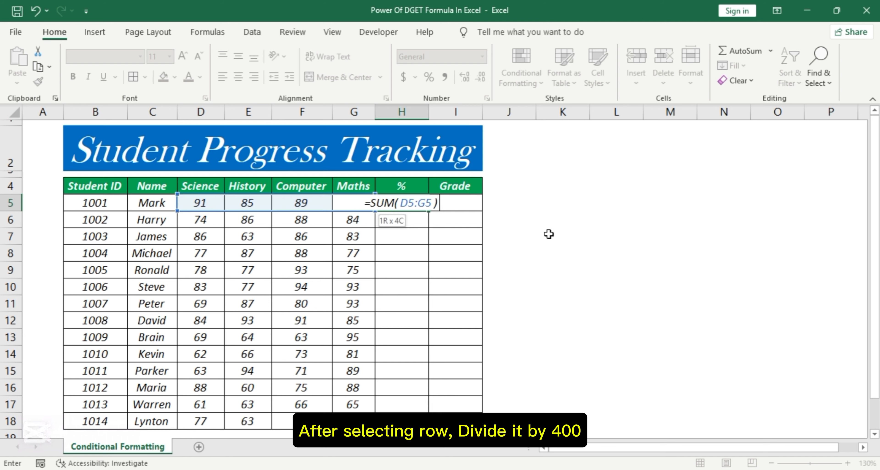
text(/)
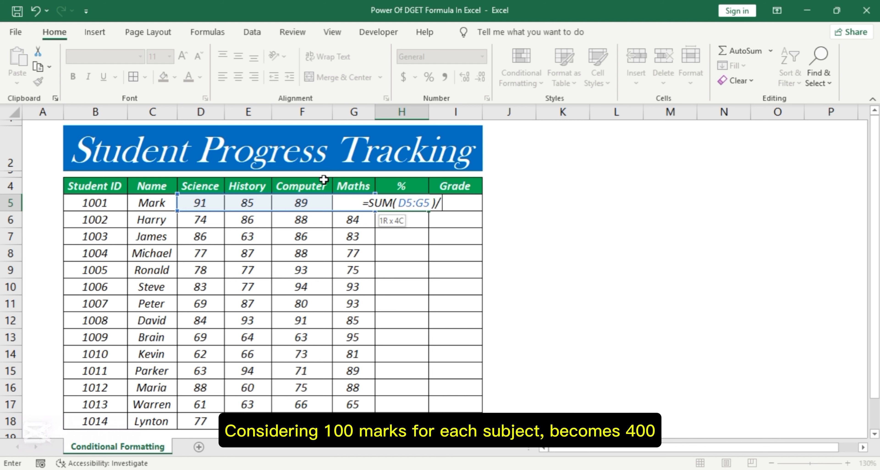
text(400)
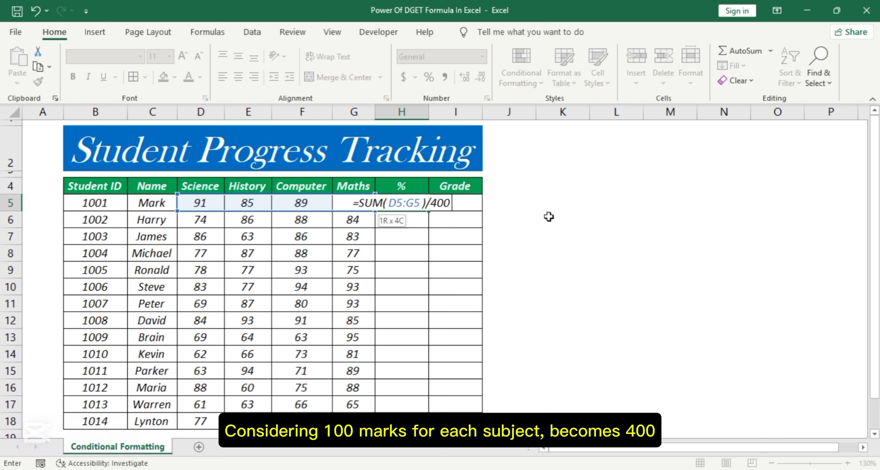
key(Return)
Step: Format H5 as a percentage with one decimal place and fill its formula down through H18
click(402, 201)
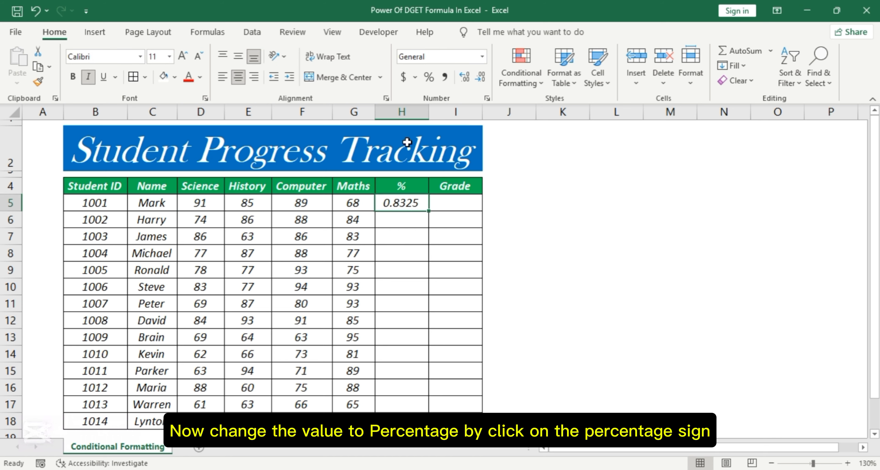
click(429, 77)
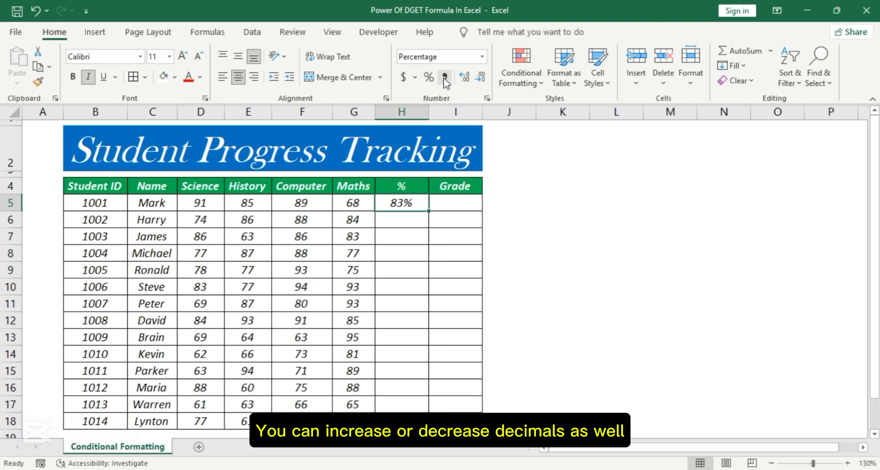
click(465, 77)
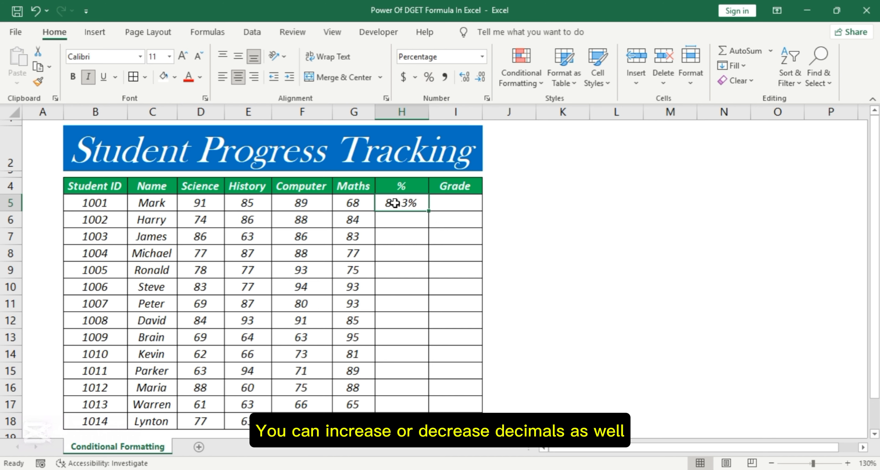
drag(428, 212, 427, 424)
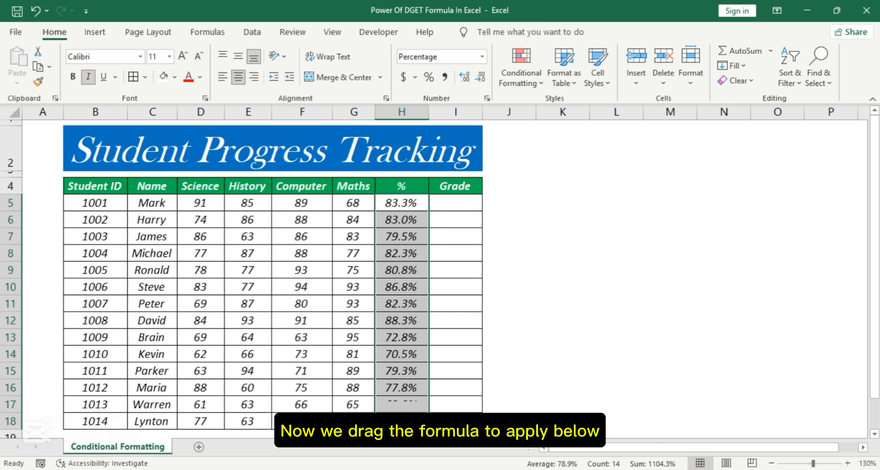
click(526, 302)
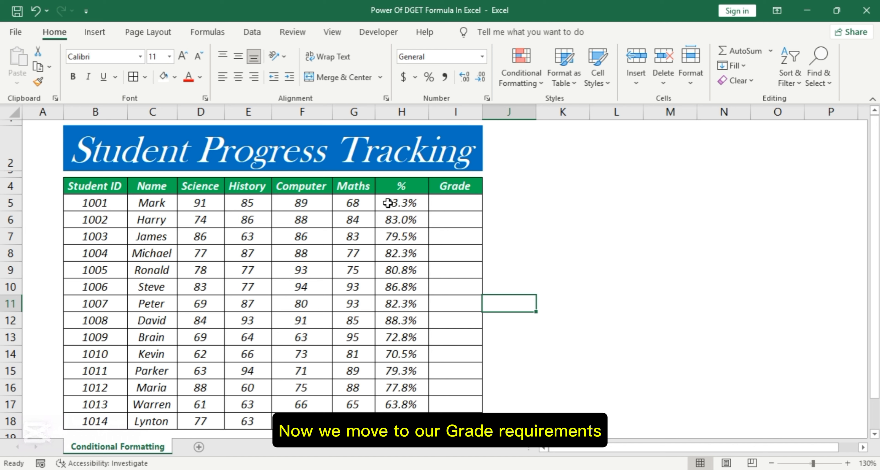
Step: Enter the formula =IF(H5>=80%,"Pass","Fail") in the first Grade cell, I5
click(449, 201)
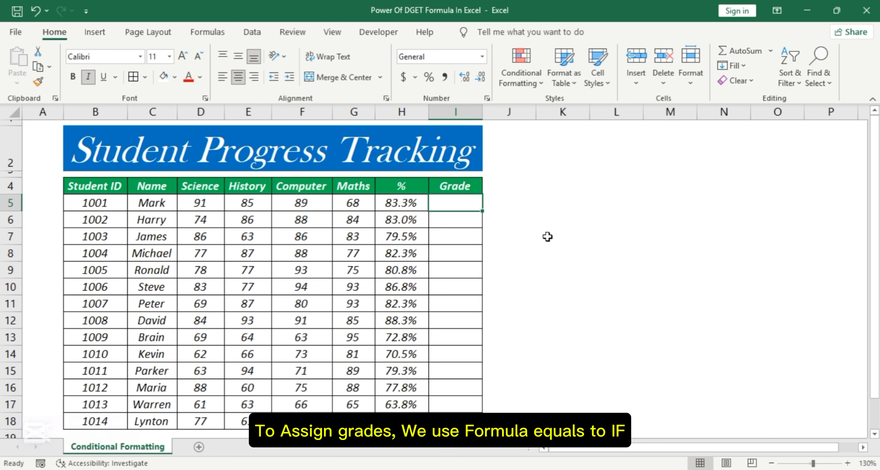
text(=IF)
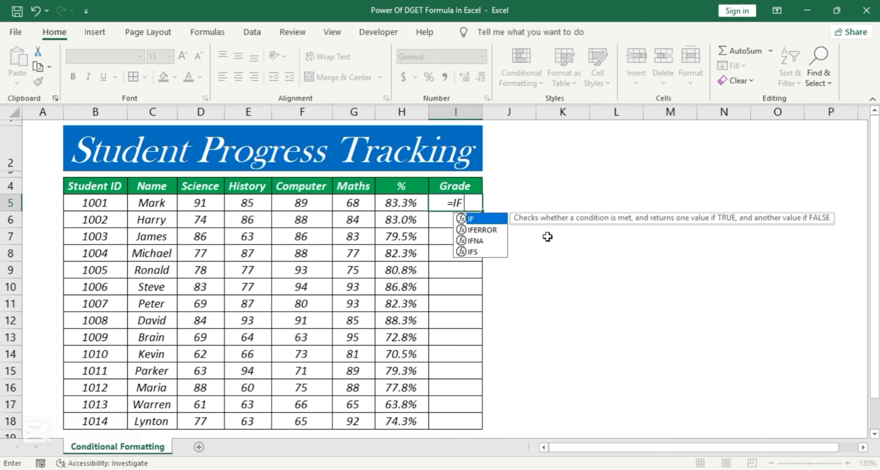
text(()
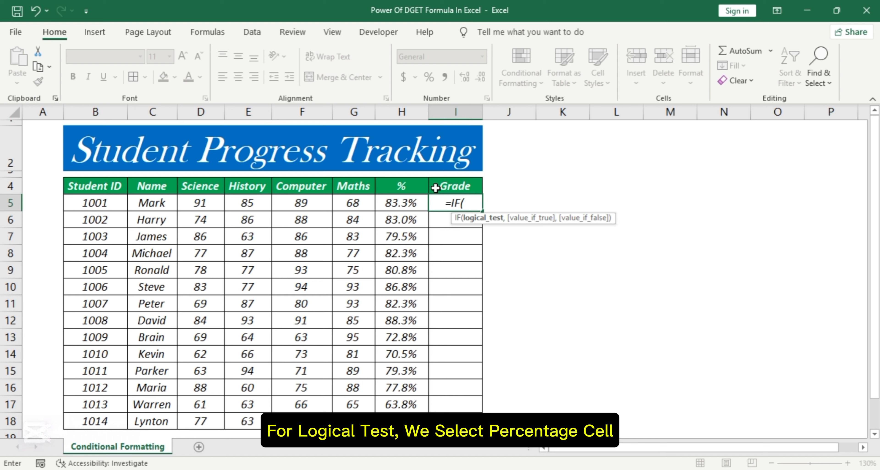
click(413, 204)
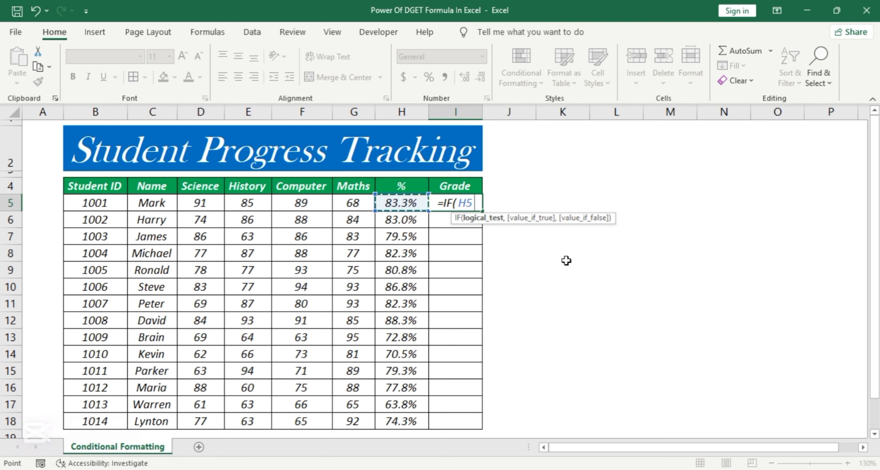
text(>=)
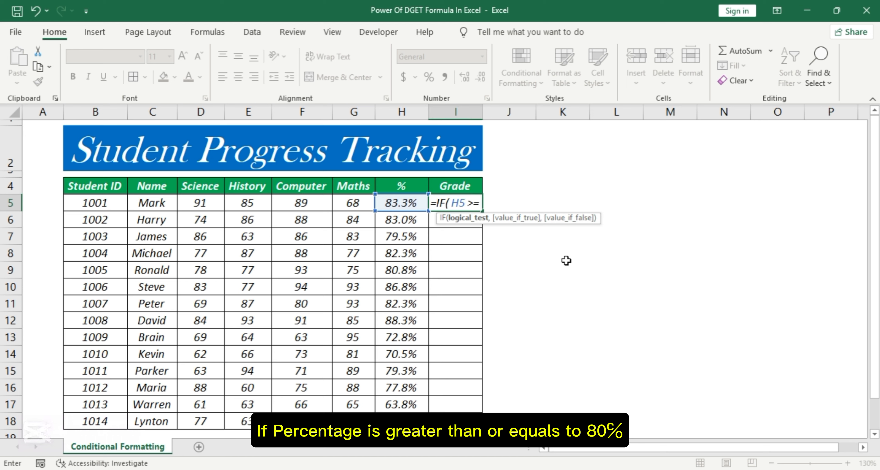
text(80)
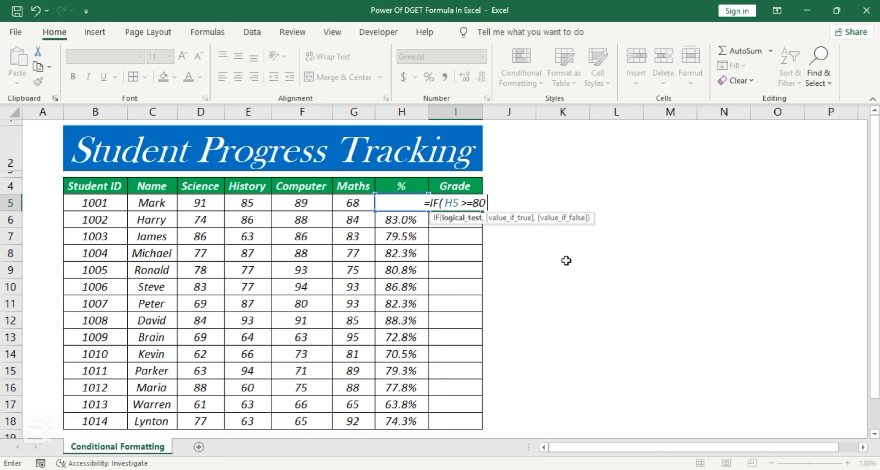
text(%)
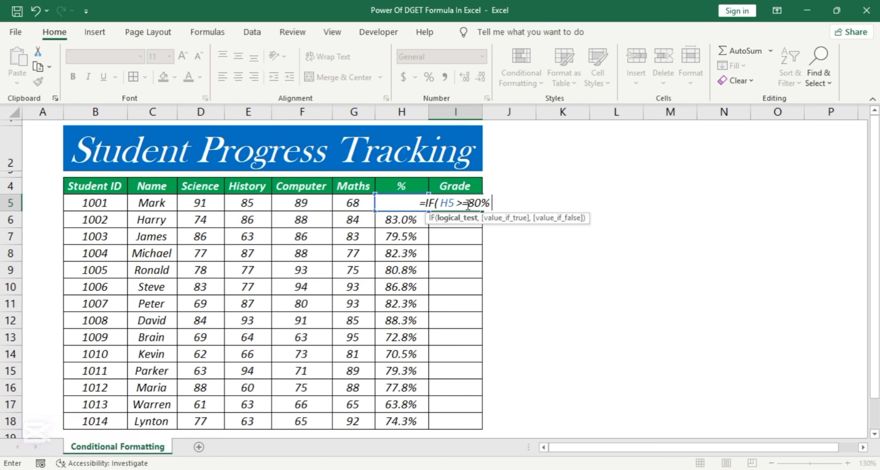
text(,)
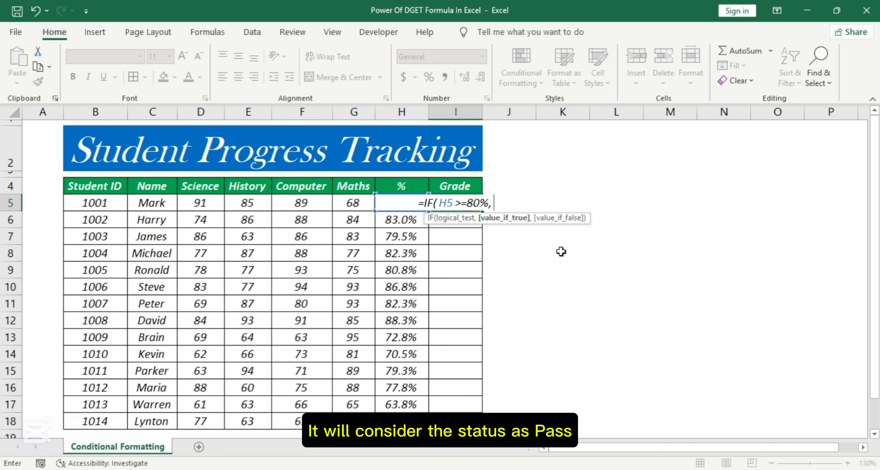
text("Pas)
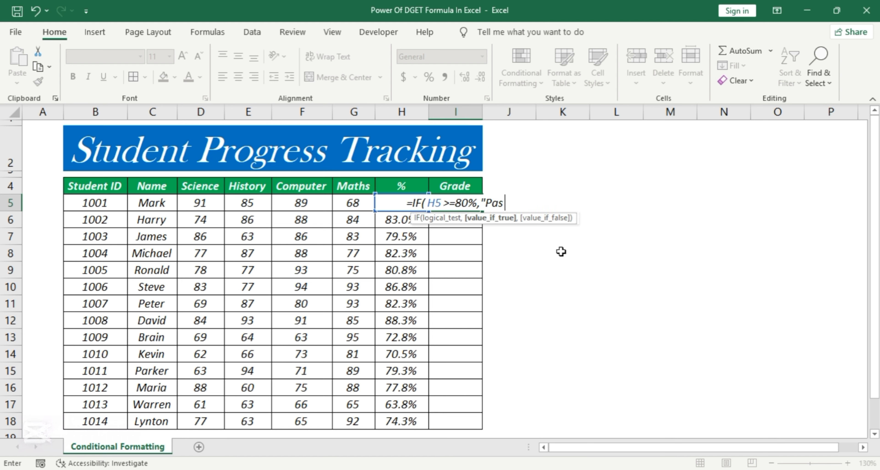
text(s",)
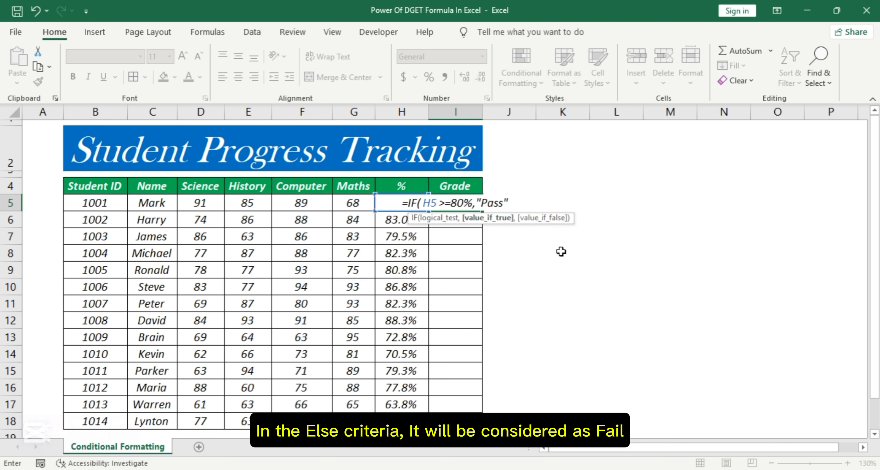
text("Fai)
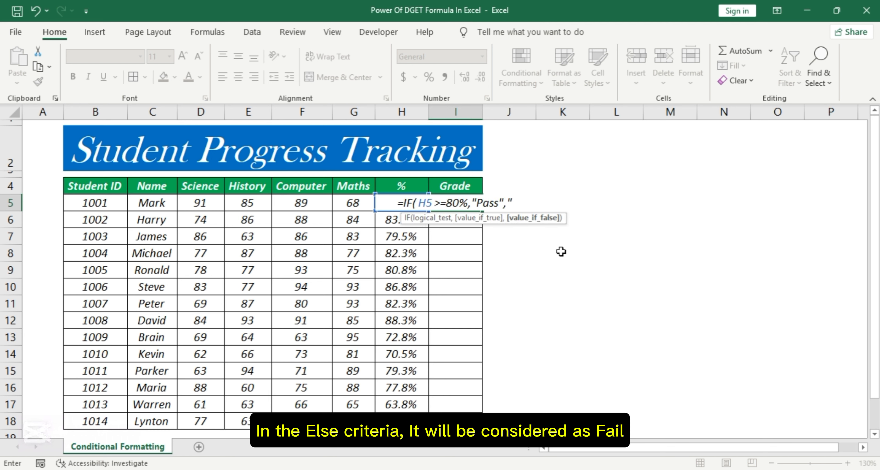
text(l")
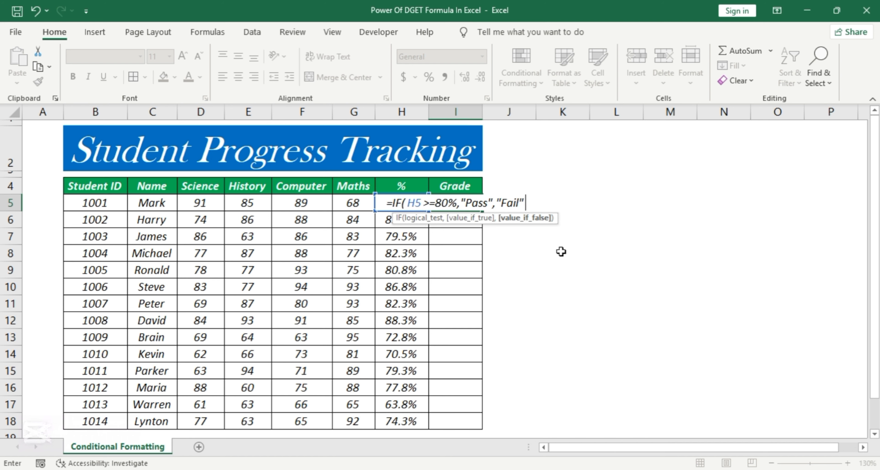
text())
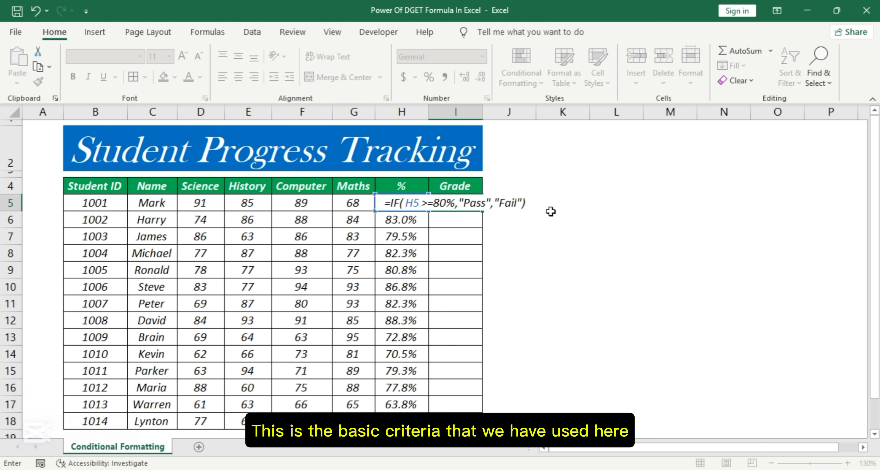
key(Return)
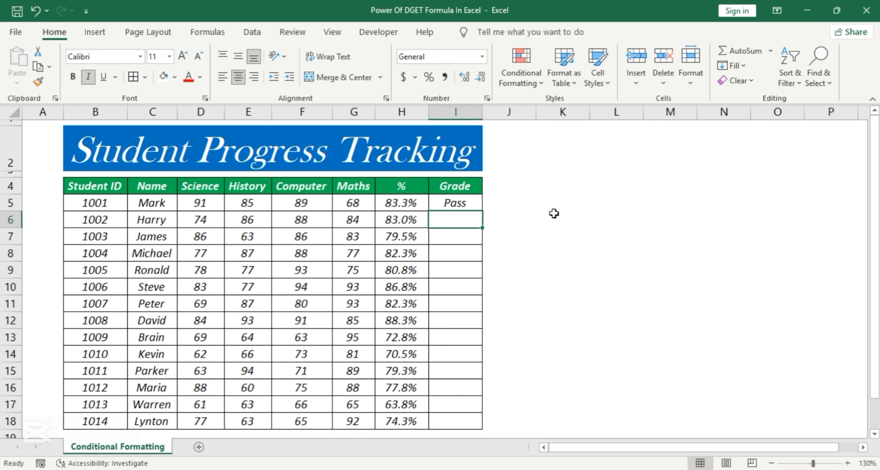
Step: Fill the Grade formula from I5 down to all students, through I18
click(438, 198)
drag(482, 210, 474, 420)
click(554, 294)
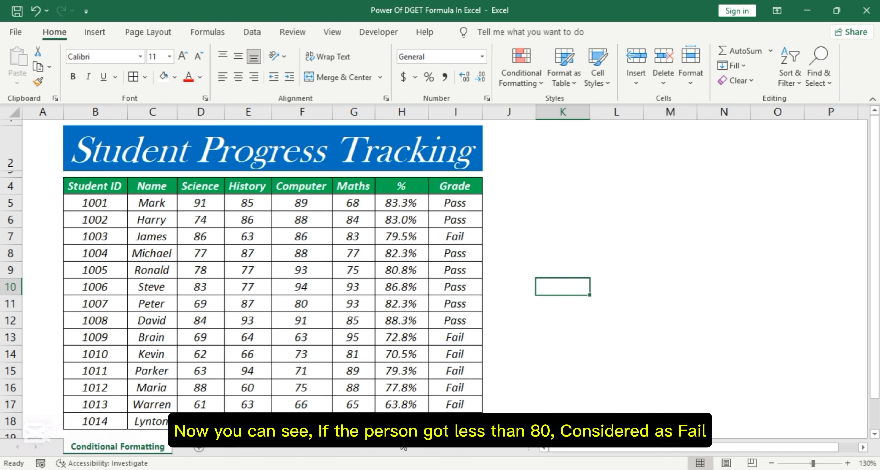
Step: Test the grade formula by setting the Computer marks in F15 to 100 and in F18 to 90
click(230, 373)
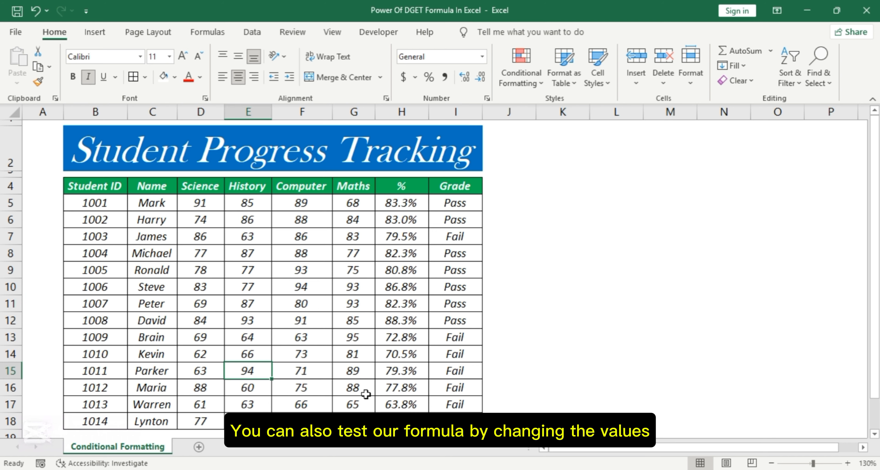
click(289, 372)
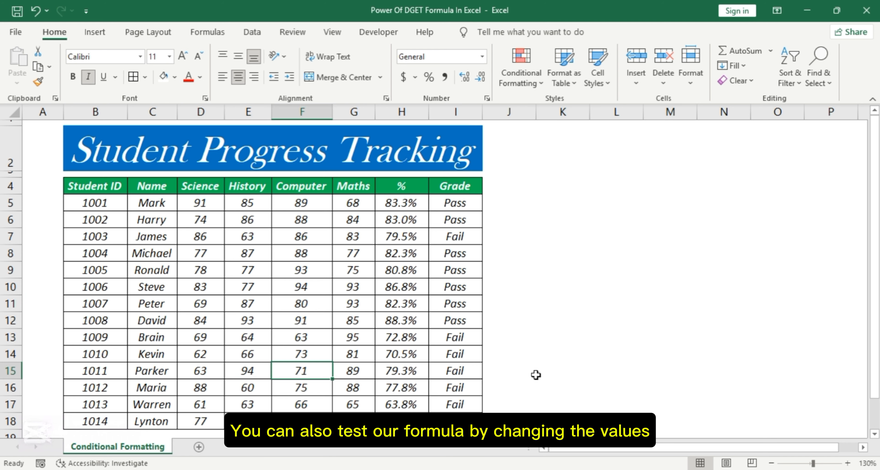
text(100)
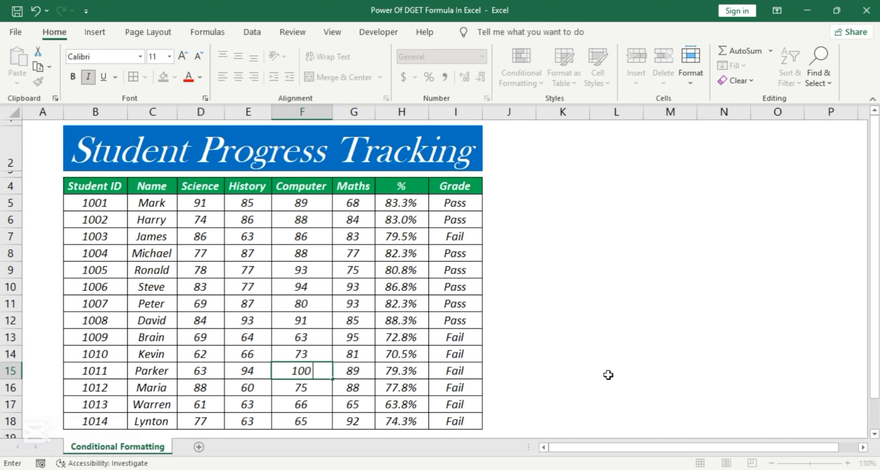
key(Return)
key(Left)
key(Down)
key(Down)
key(Right)
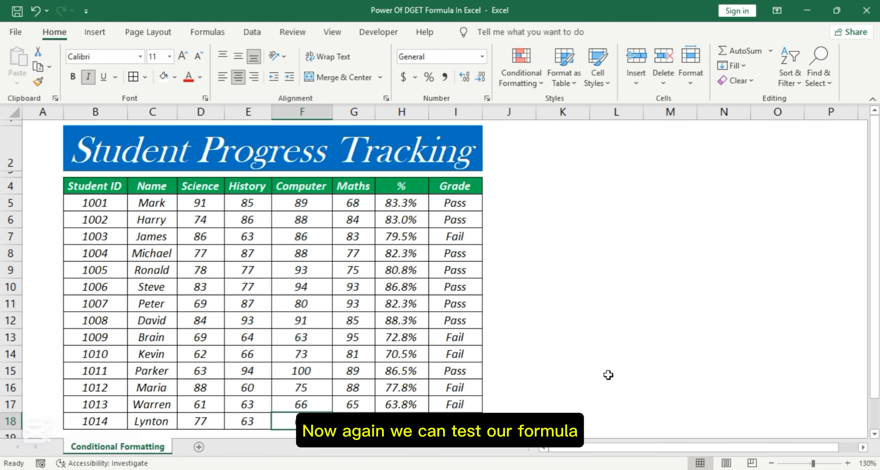
text(90)
key(Return)
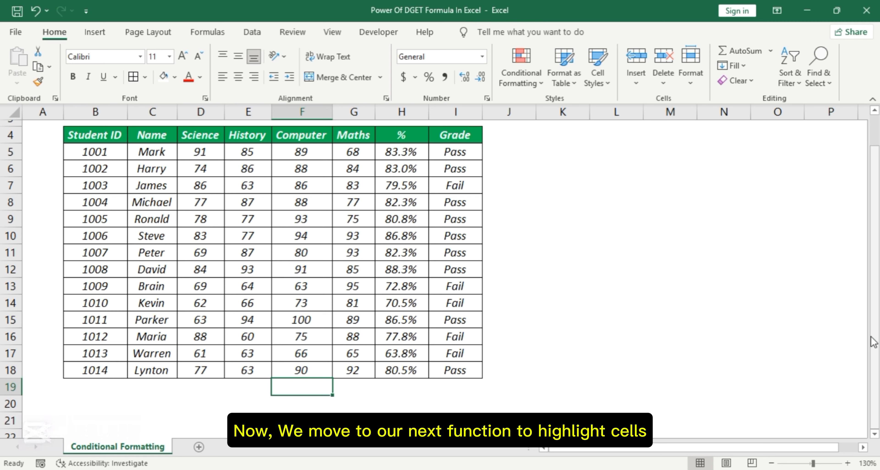
Step: Highlight Grade cells I5:I18 containing the text "Fail" with Light Red Fill with Dark Red Text using conditional formatting
scroll(836, 331, up, 2)
click(508, 256)
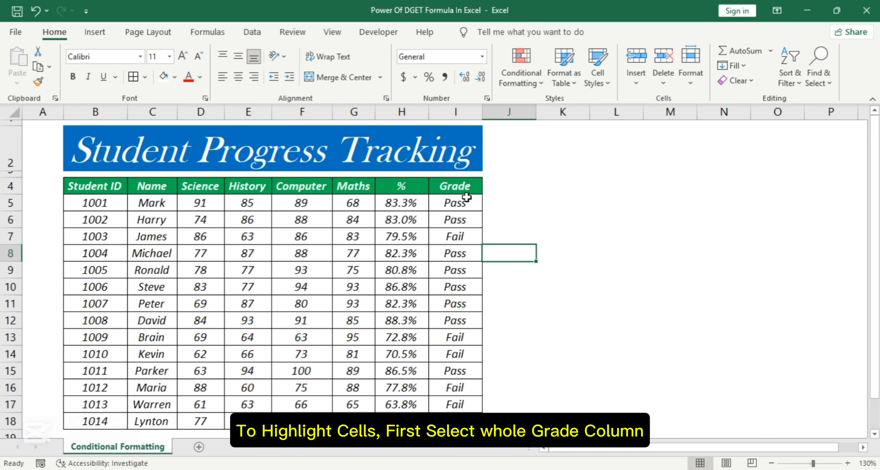
drag(466, 197, 463, 415)
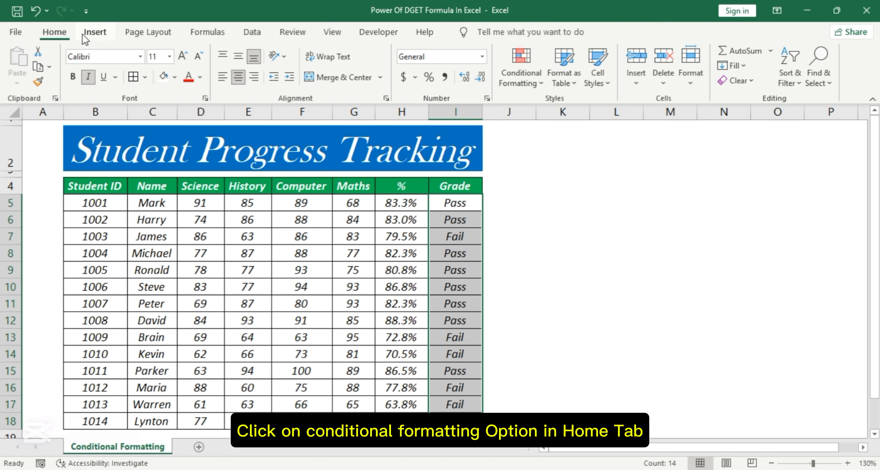
click(534, 79)
mouse_move(560, 113)
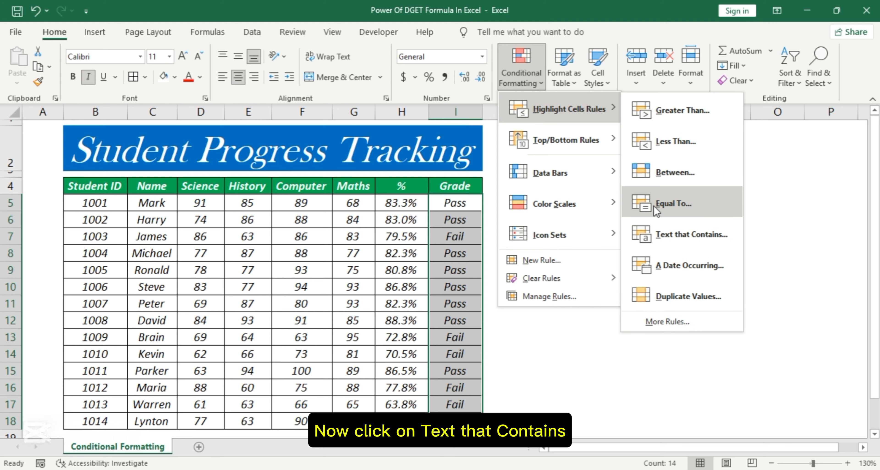
click(679, 244)
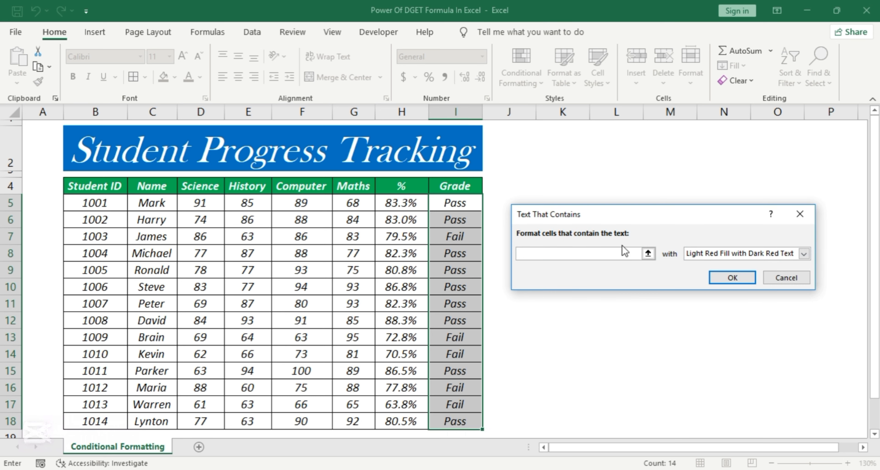
text(Fail)
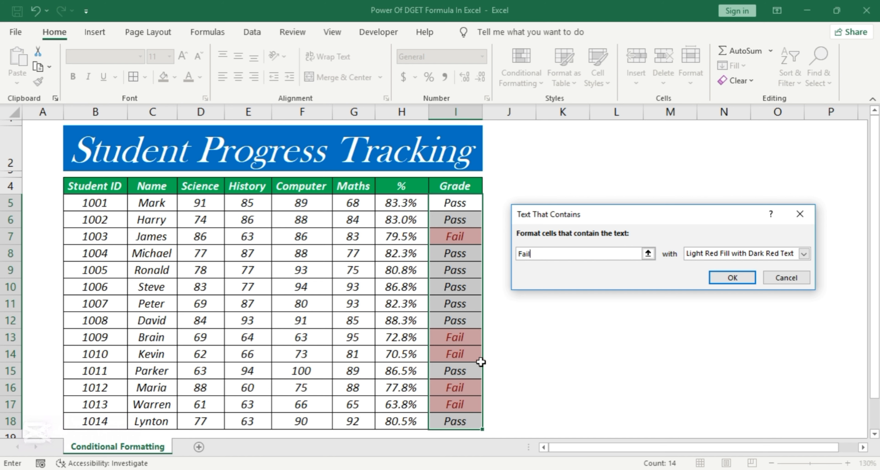
click(745, 281)
click(651, 285)
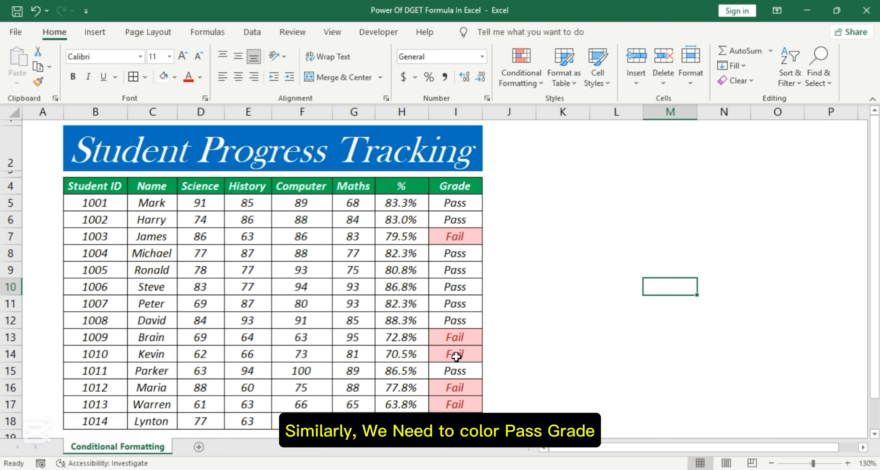
Step: Highlight Grade cells I5:I18 containing the text "Pass" with Green Fill with Dark Green Text using conditional formatting
drag(450, 203, 450, 415)
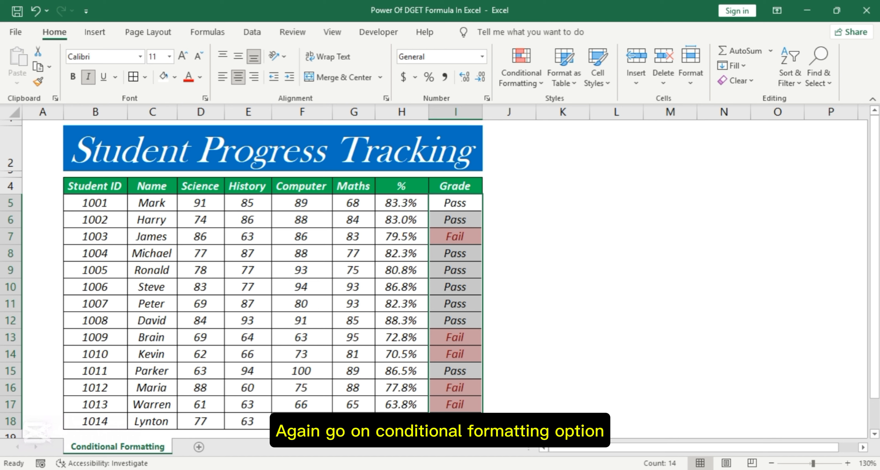
click(526, 85)
mouse_move(533, 103)
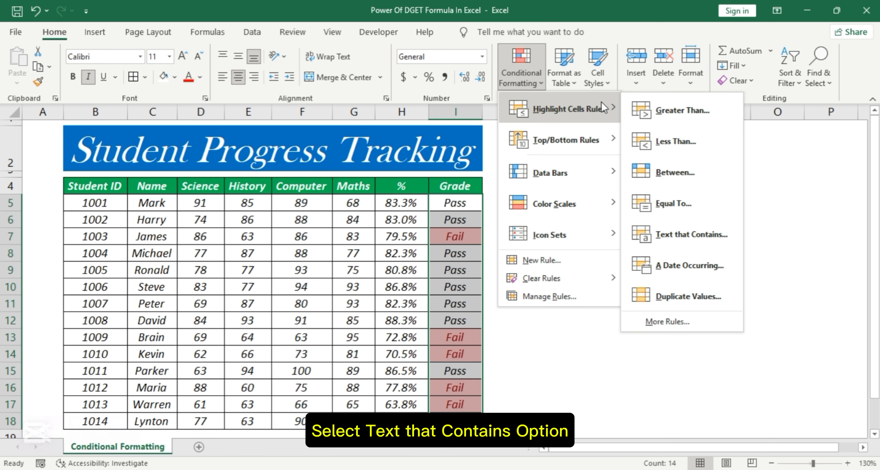
click(671, 239)
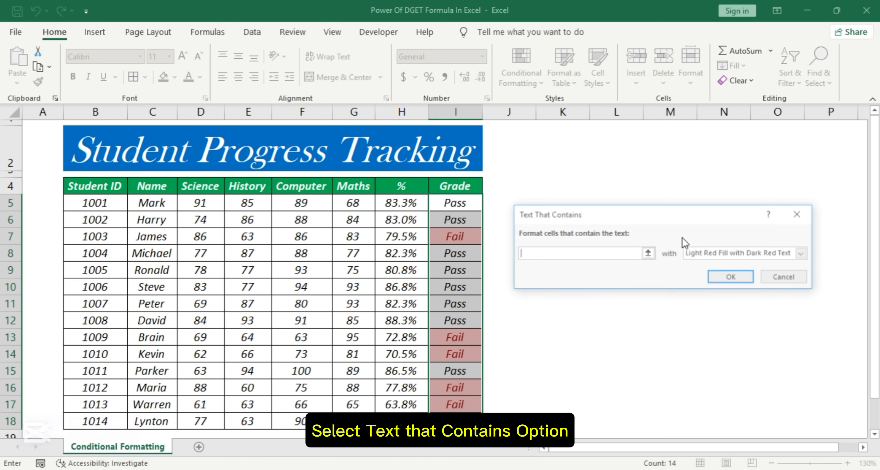
text(Pass)
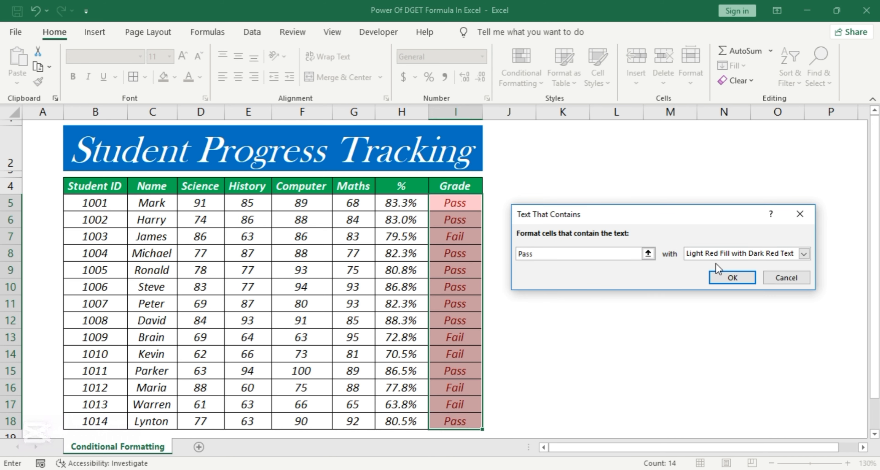
click(726, 256)
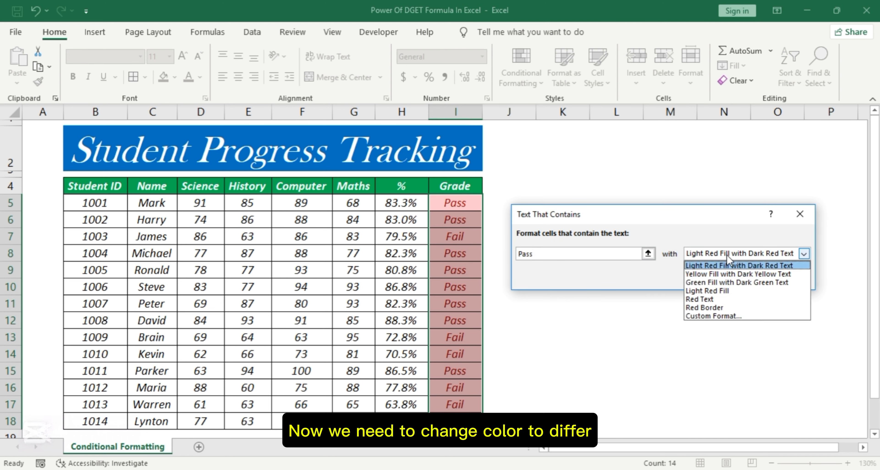
click(719, 283)
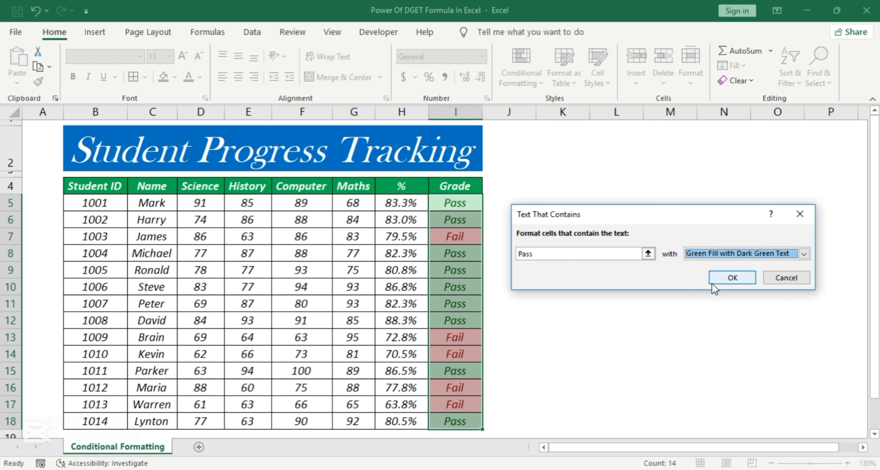
click(717, 280)
click(679, 289)
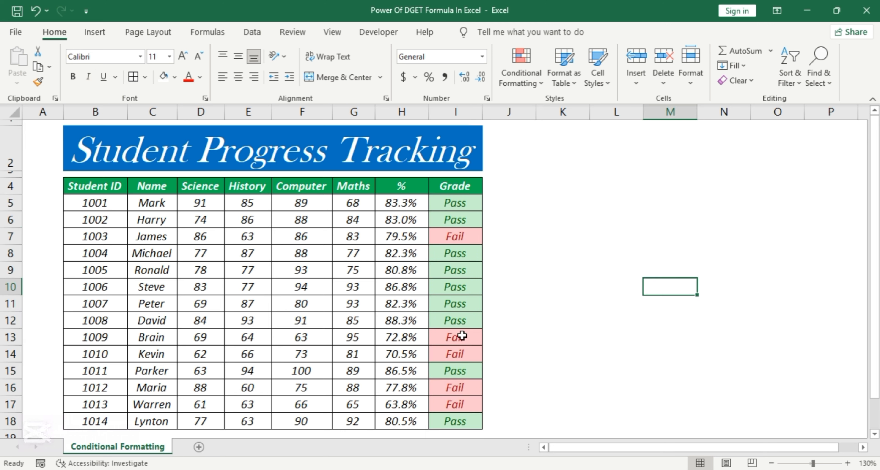
Step: Test the Grade highlighting by setting the Computer marks in F5 to 60
click(315, 203)
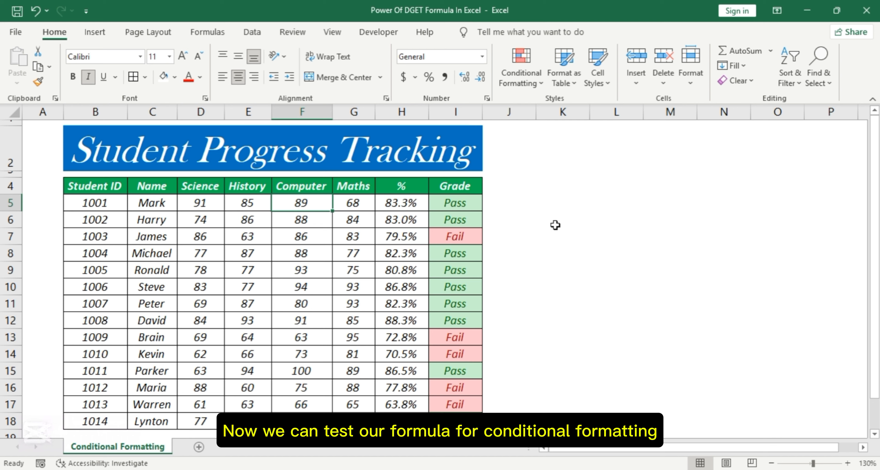
text(60)
key(Return)
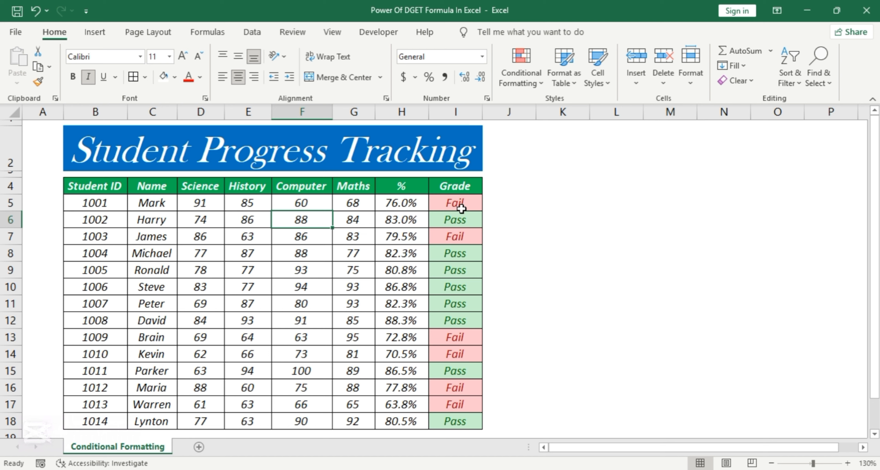
click(559, 310)
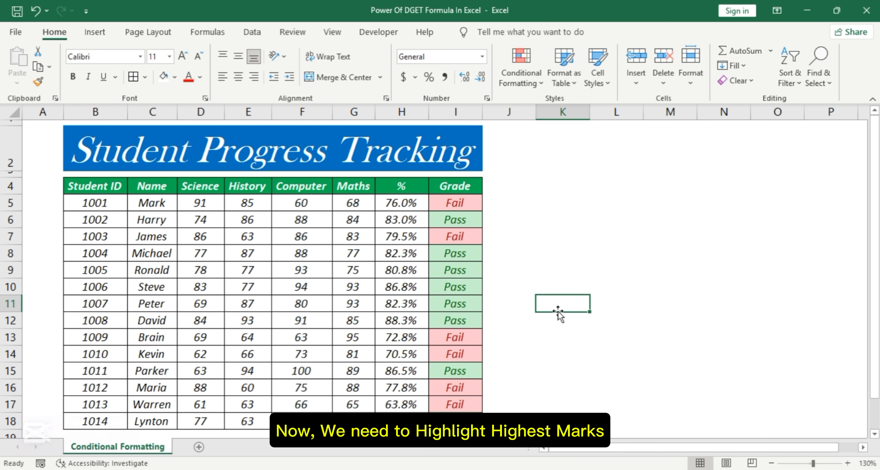
Step: Add a conditional formatting rule highlighting marks in D5:G18 greater than 89 with Yellow Fill with Dark Yellow Text
drag(189, 203, 352, 418)
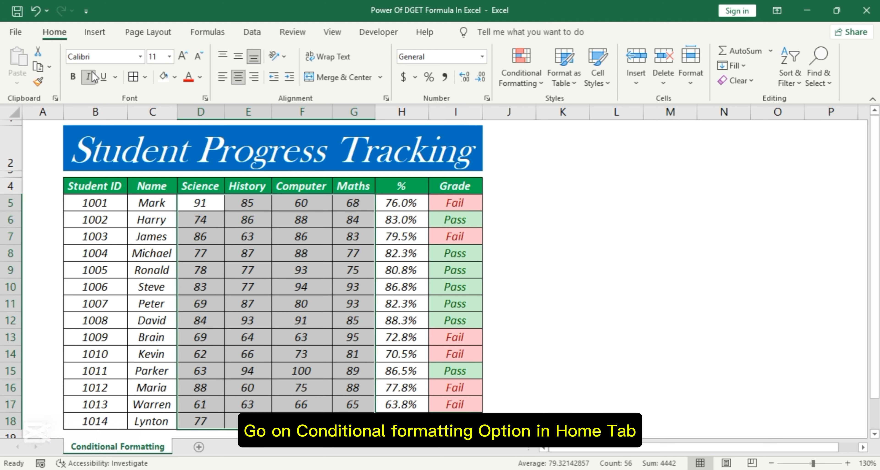
click(532, 79)
mouse_move(561, 110)
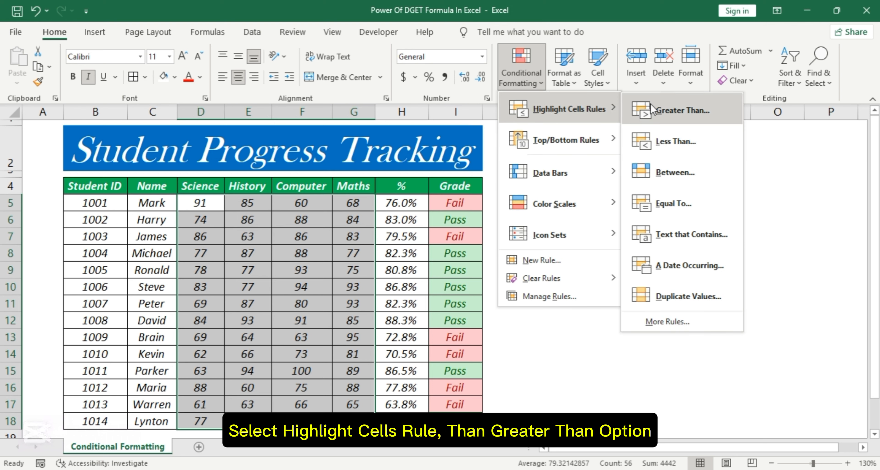
click(670, 111)
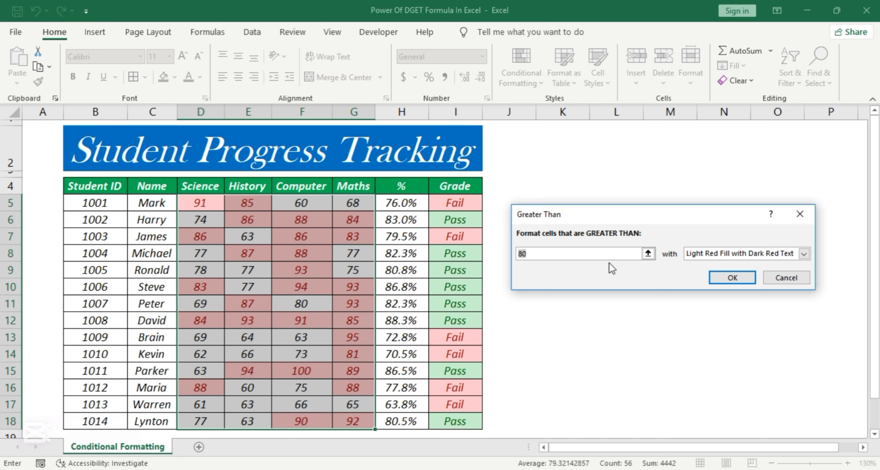
text(80)
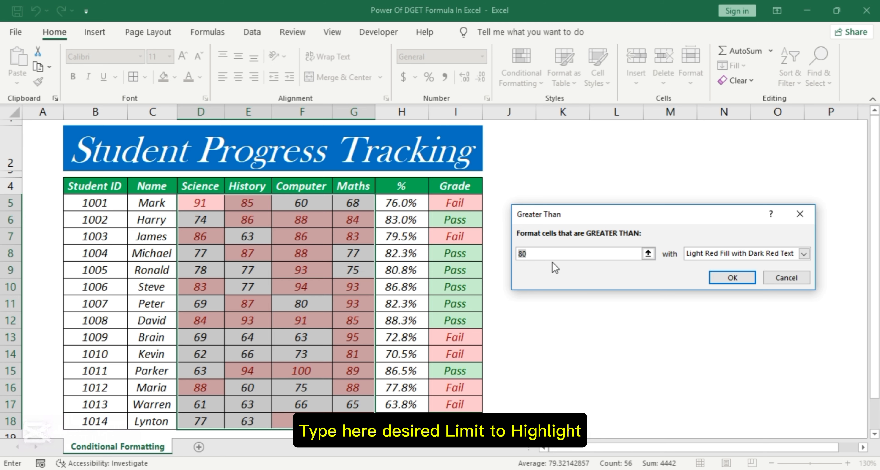
text(89)
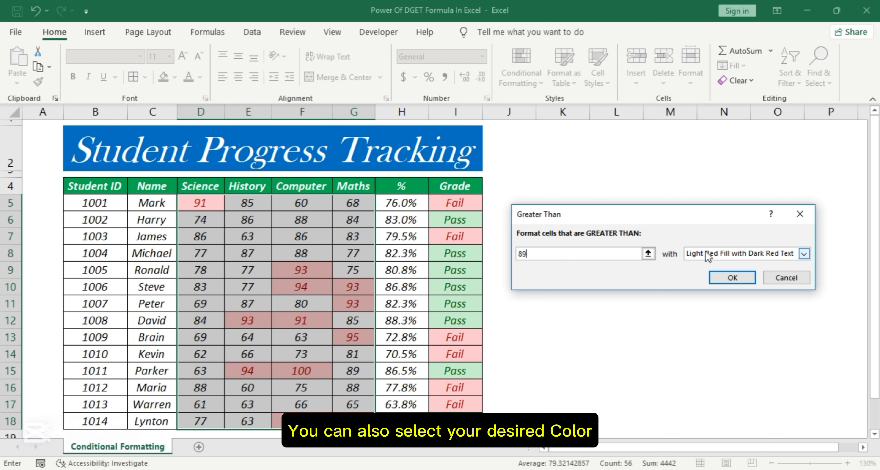
click(722, 253)
click(721, 274)
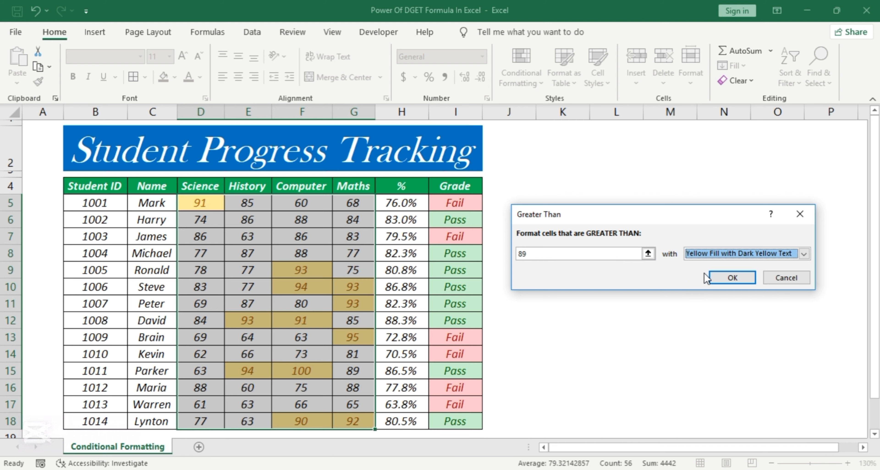
click(732, 277)
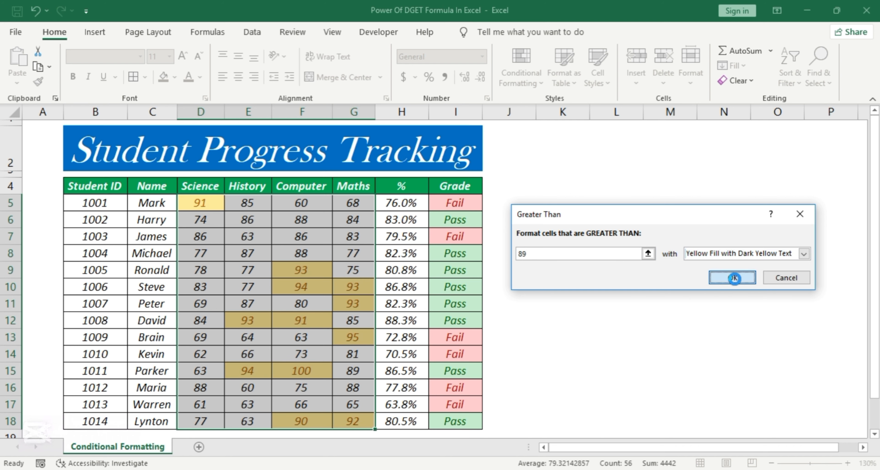
click(655, 302)
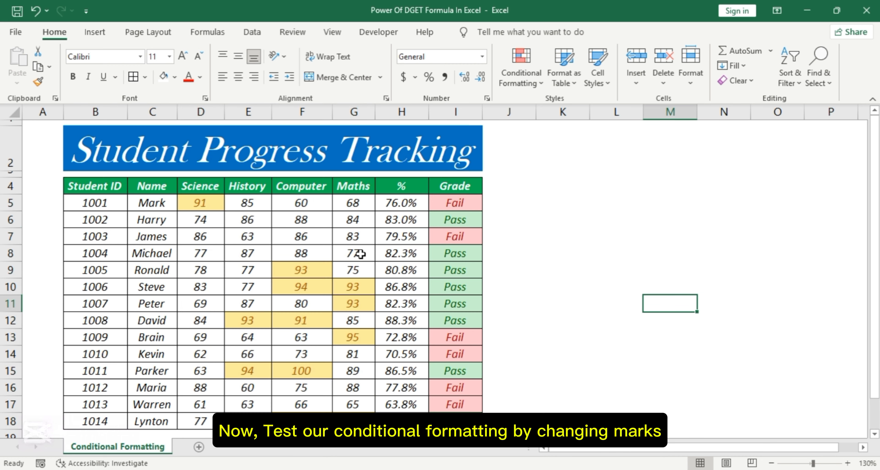
Step: Test the high-marks highlighting by setting the Computer marks in F6 to 90
click(309, 221)
text(90)
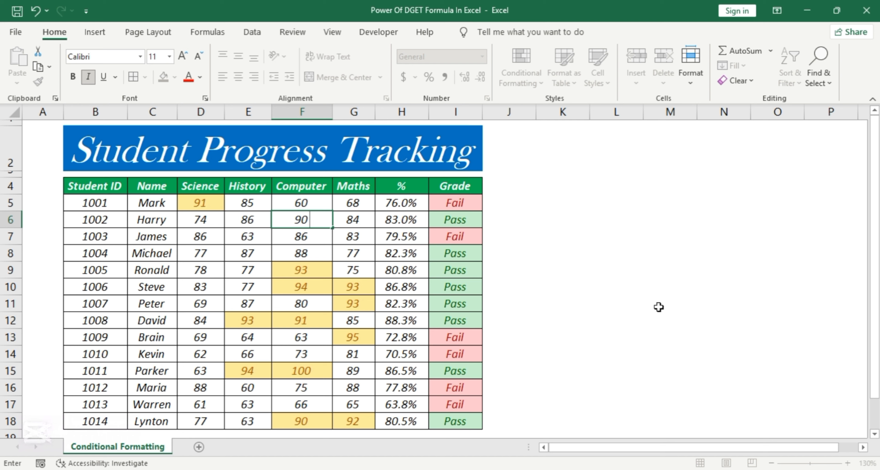
key(Return)
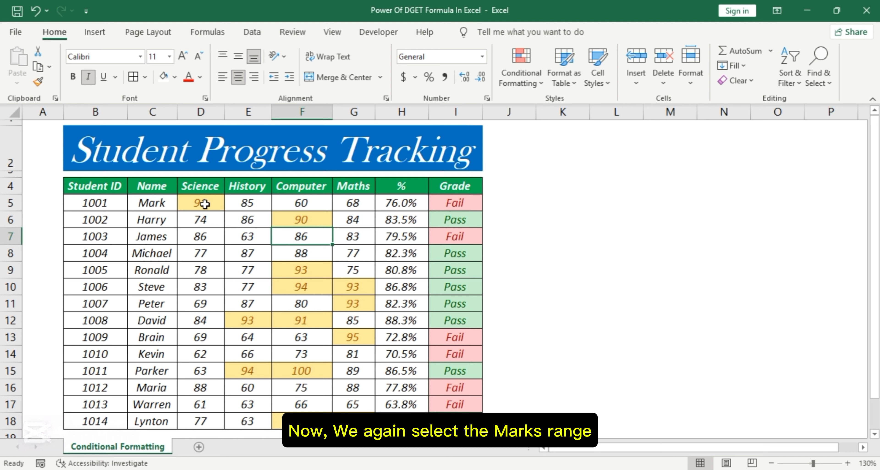
Step: Add a conditional formatting rule highlighting marks in D5:G18 less than 70 with Light Red Fill with Dark Red Text
drag(205, 204, 352, 421)
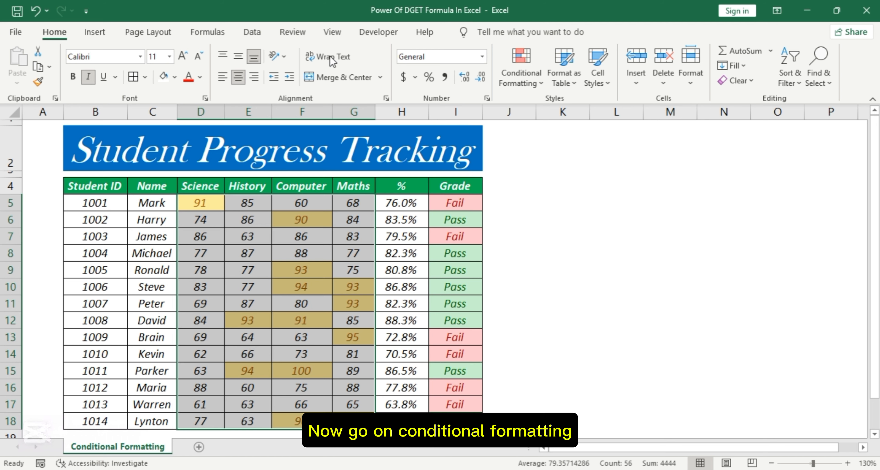
click(521, 77)
mouse_move(549, 106)
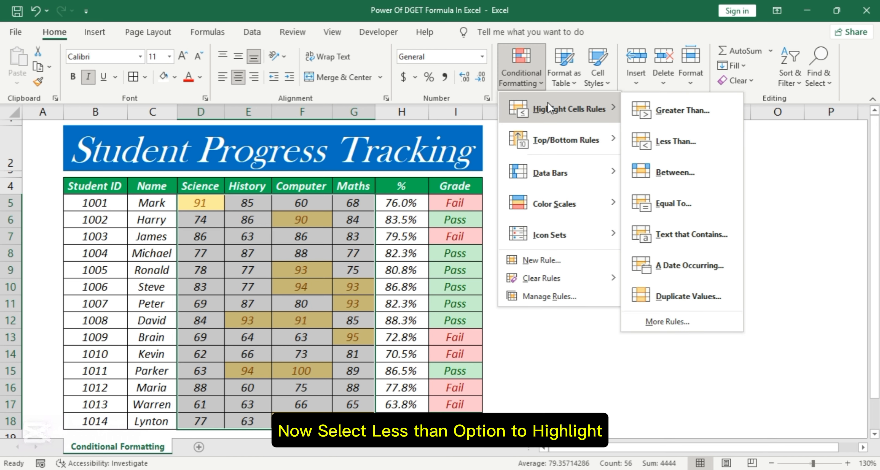
click(666, 140)
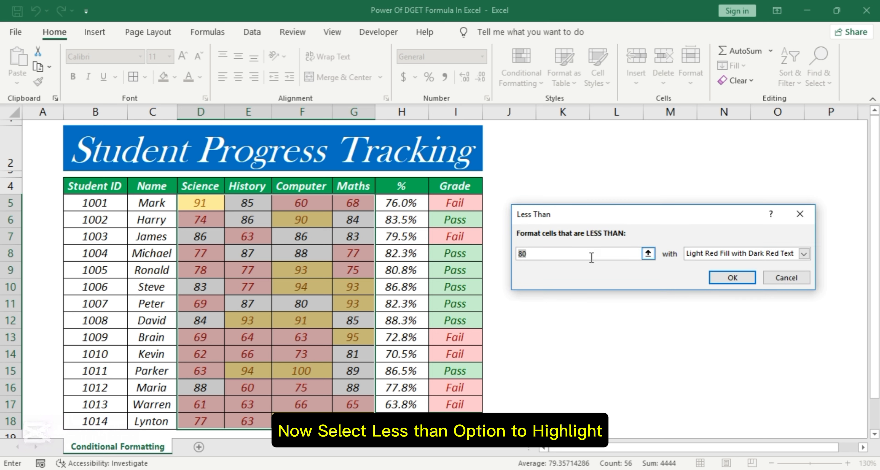
text(60)
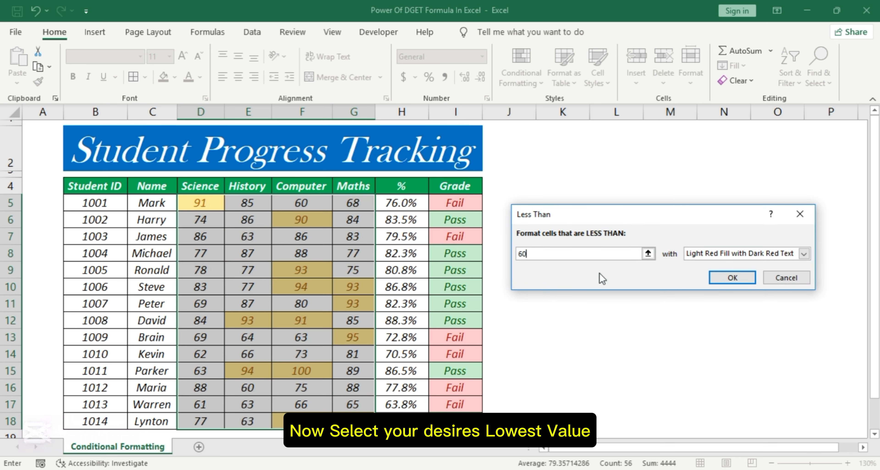
key(BackSpace)
key(BackSpace)
text(70)
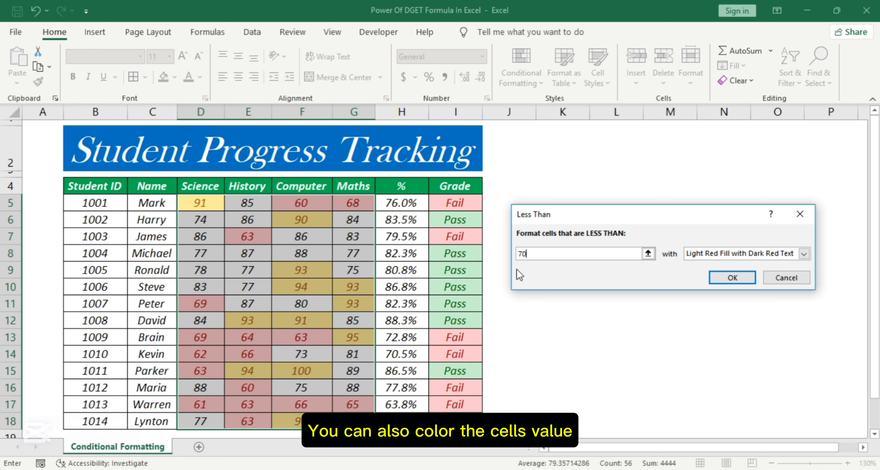
click(718, 278)
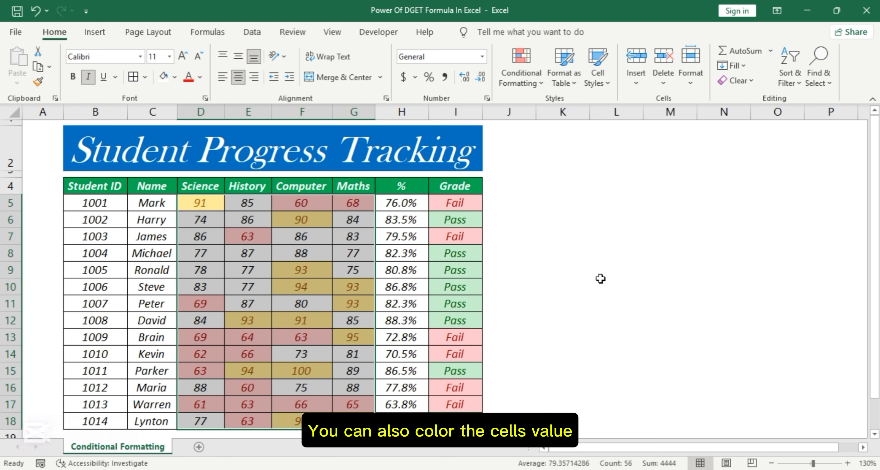
click(602, 281)
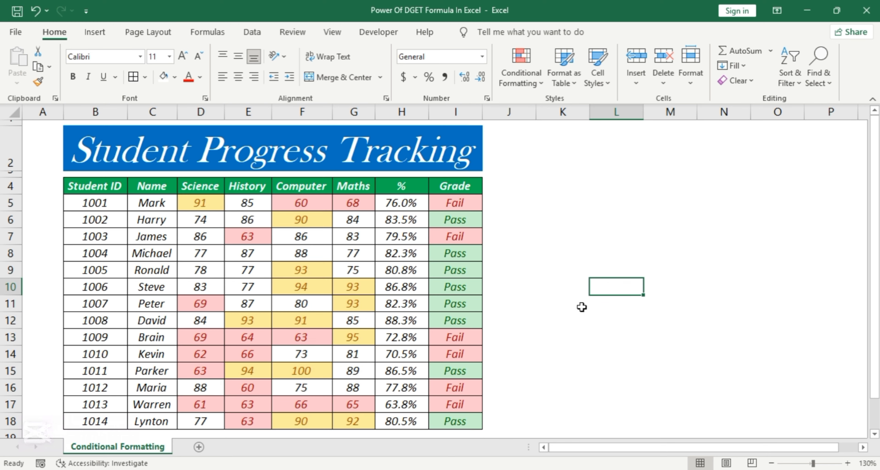
Step: Test the low-marks highlighting by setting the Science marks in D13 to 70
click(193, 342)
text(70)
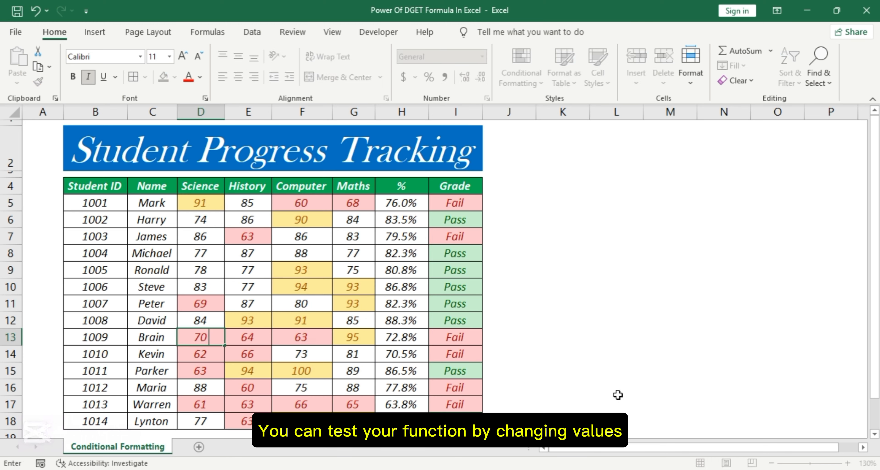
key(Return)
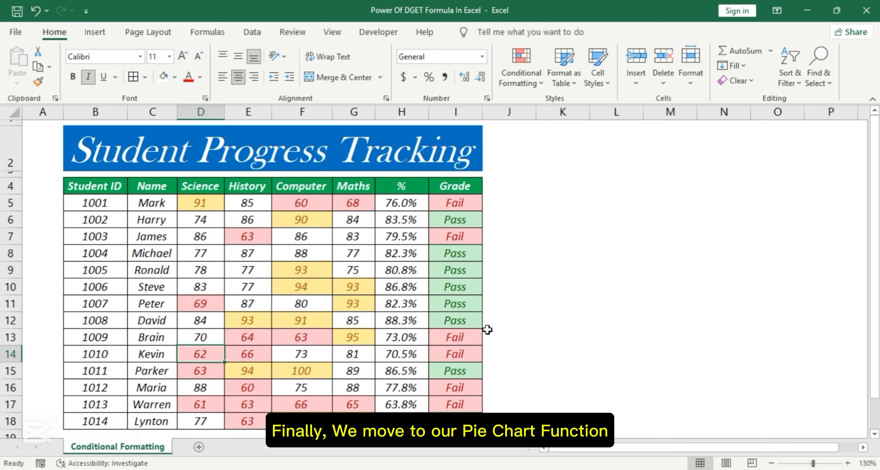
Step: Enter the count labels Pass in K5 and Fail in K6 beside the student table
click(514, 200)
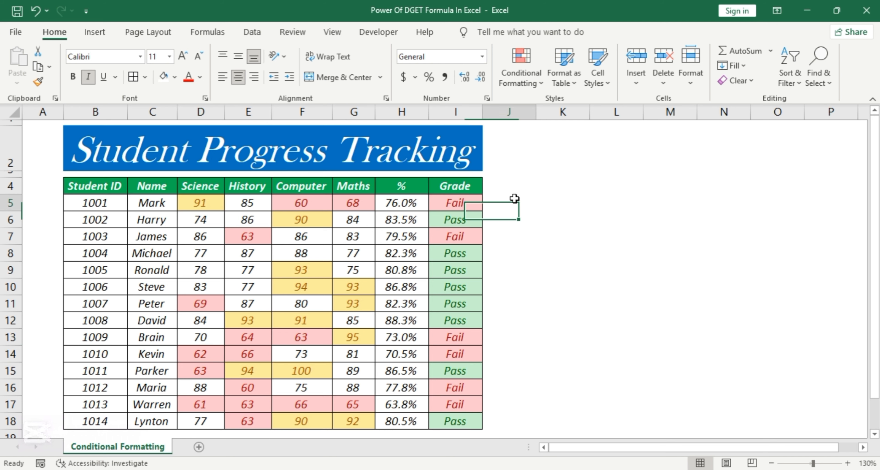
click(550, 202)
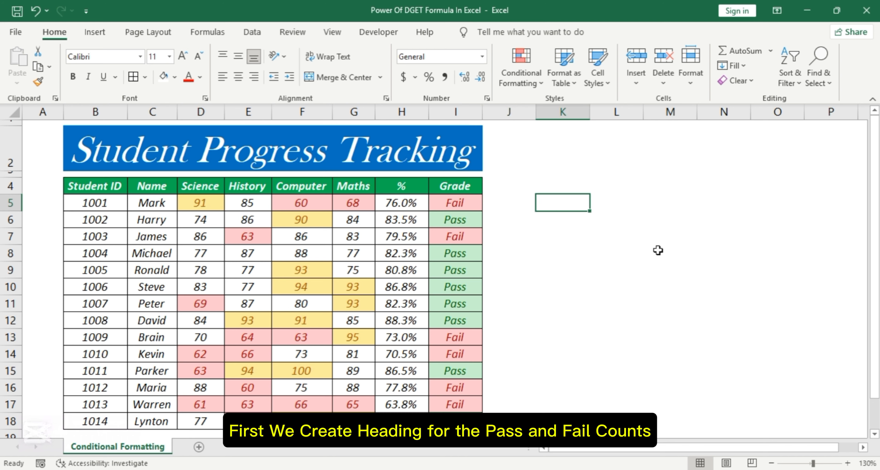
text(Pass)
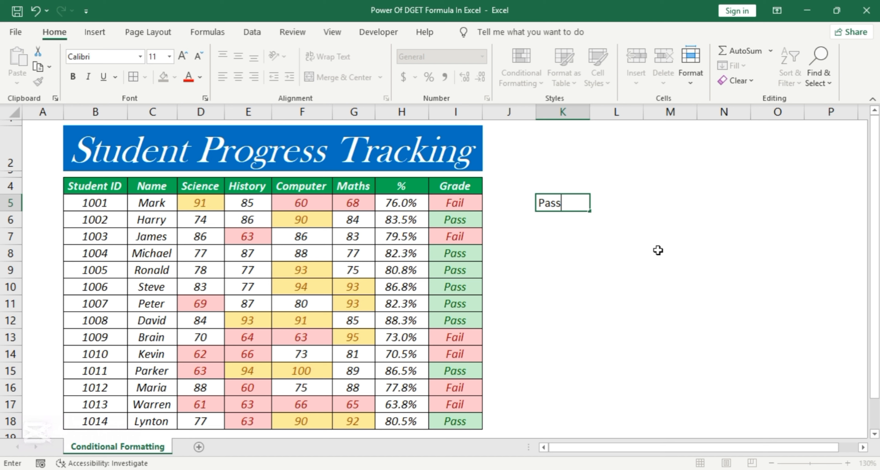
key(Return)
text(F)
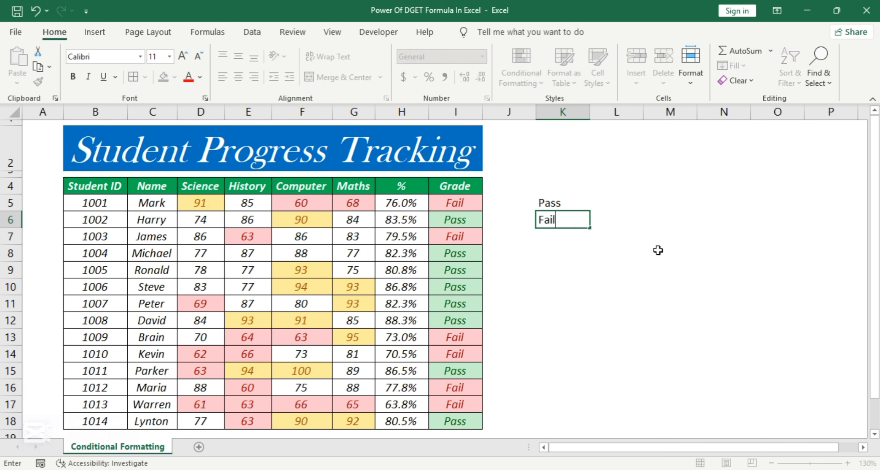
text(ail)
key(Return)
Step: Count the passing students in L5 with a COUNTIF formula over grades I5:I18 and the criterion "Pass"
key(Up)
key(Up)
key(Right)
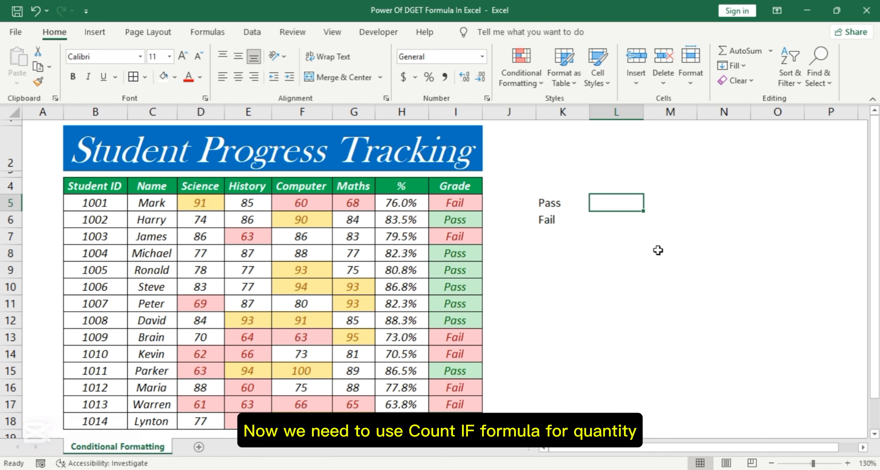
text(=Cou)
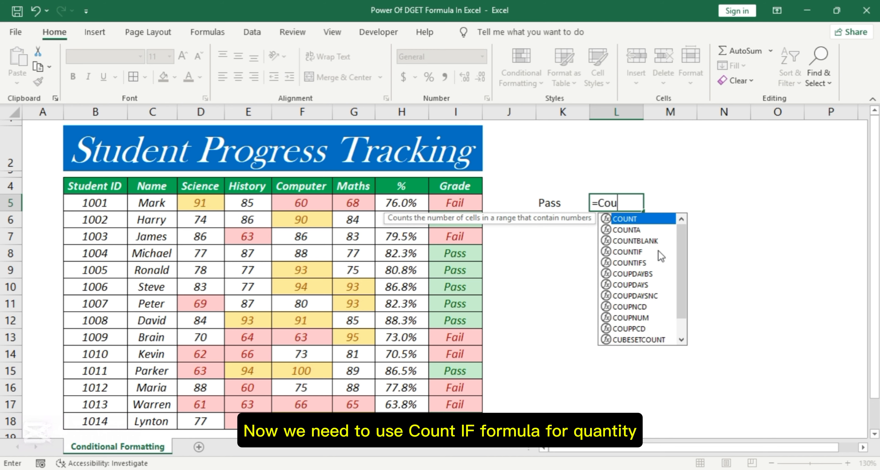
text(ntif)
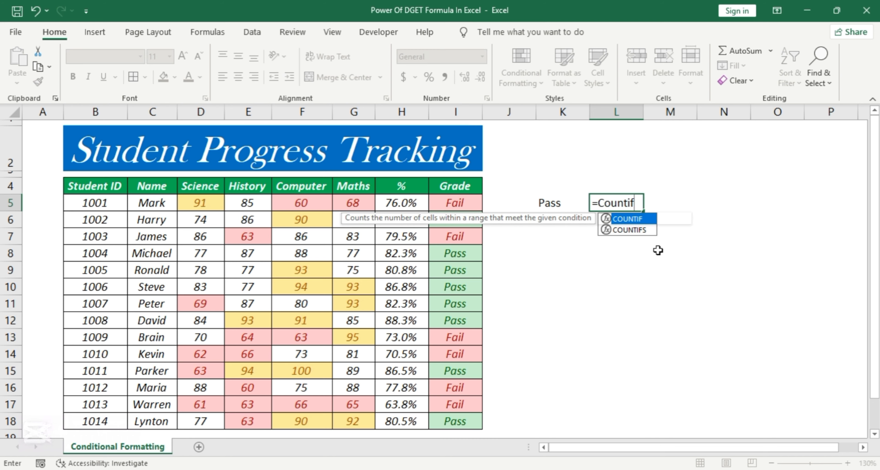
text(()
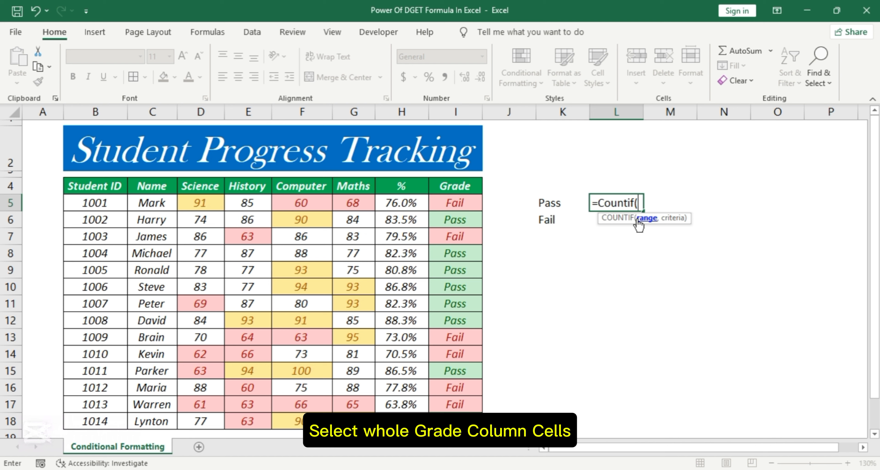
drag(461, 206, 458, 421)
text(,"Pass)
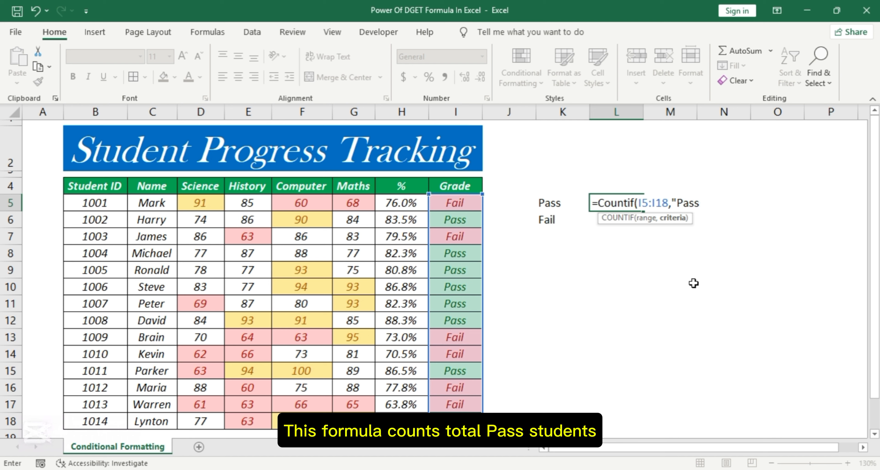
text("))
key(Return)
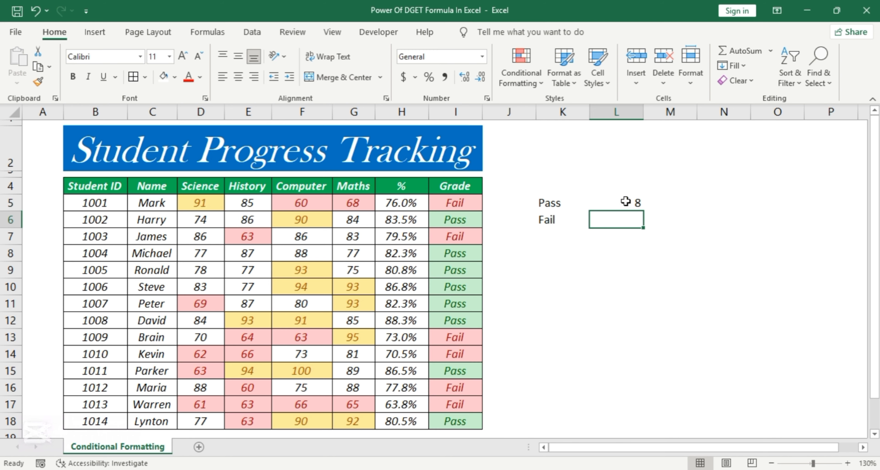
Step: Count the failing students in L6 with a COUNTIF formula over grades I5:I18 and the criterion "Fail"
click(540, 220)
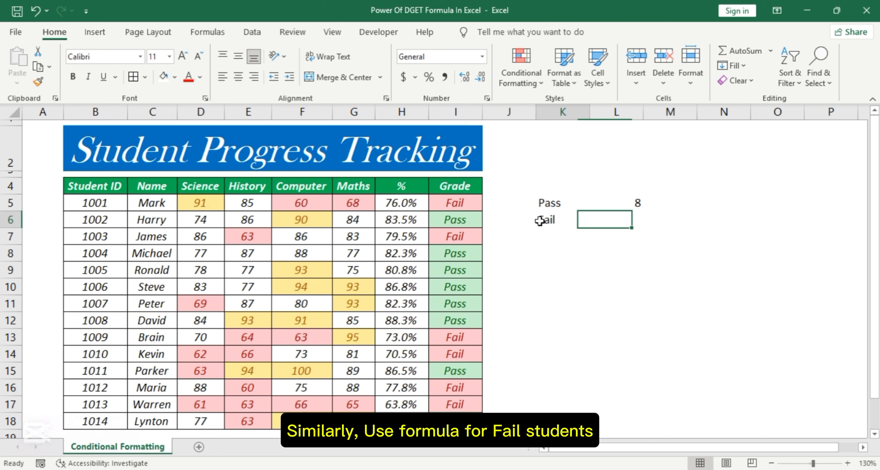
click(613, 223)
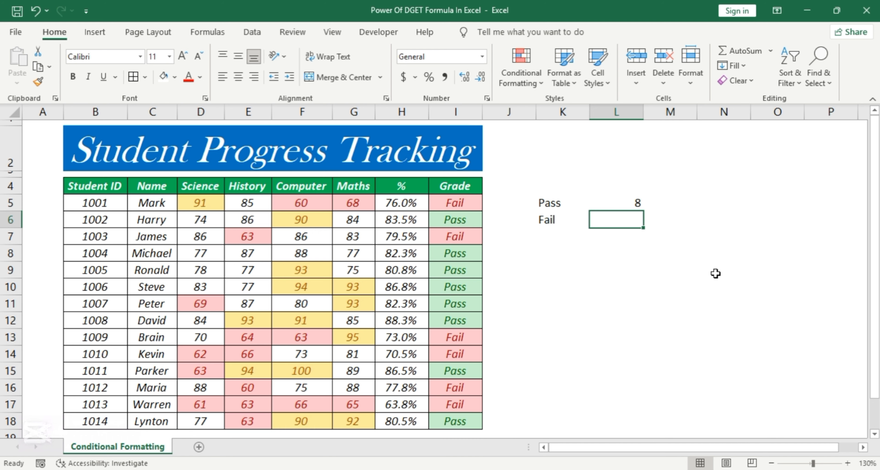
text(=countif)
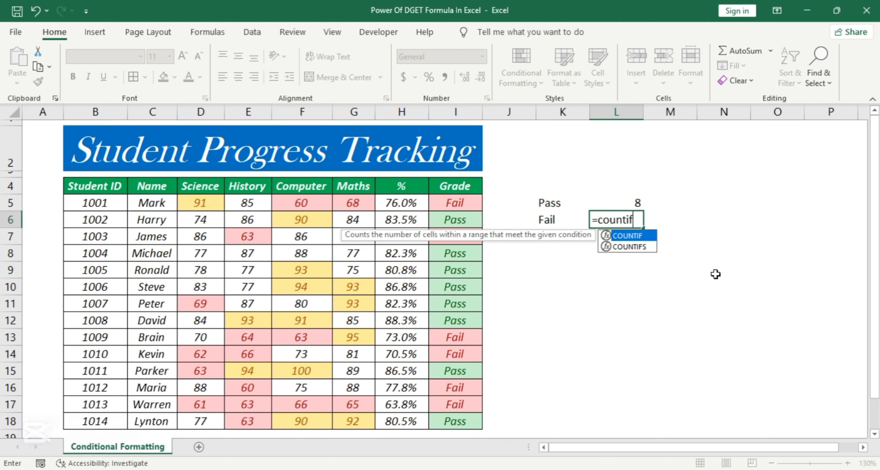
text(()
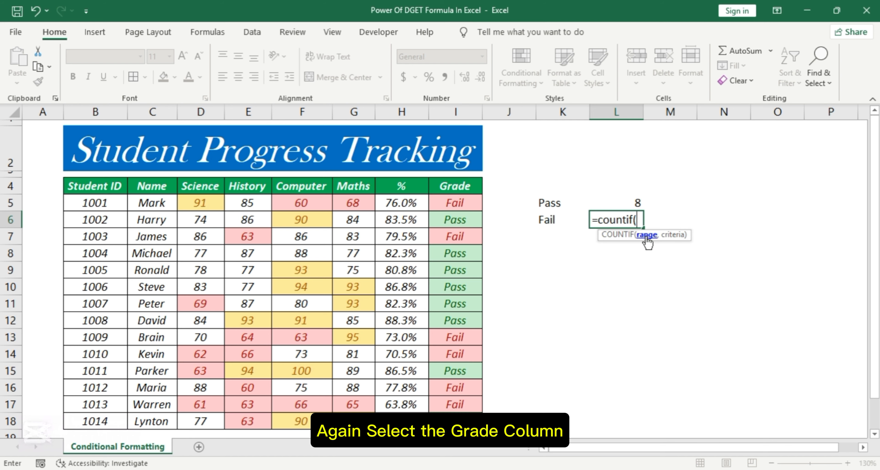
drag(452, 204, 456, 420)
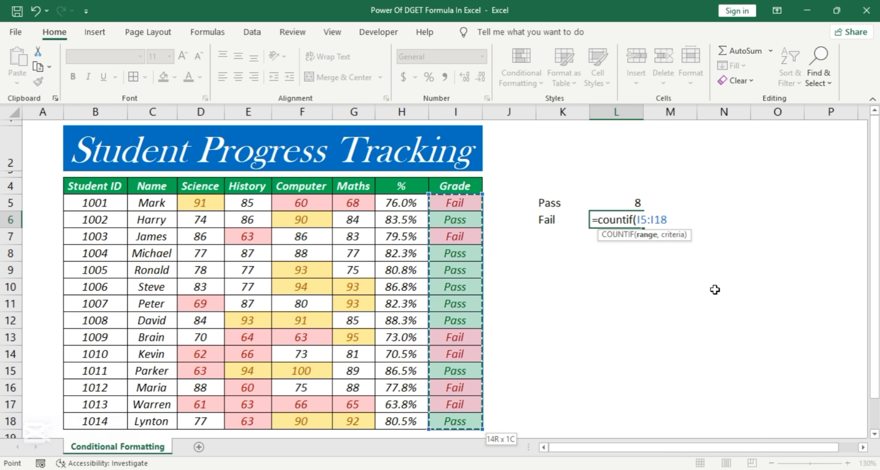
text(,)
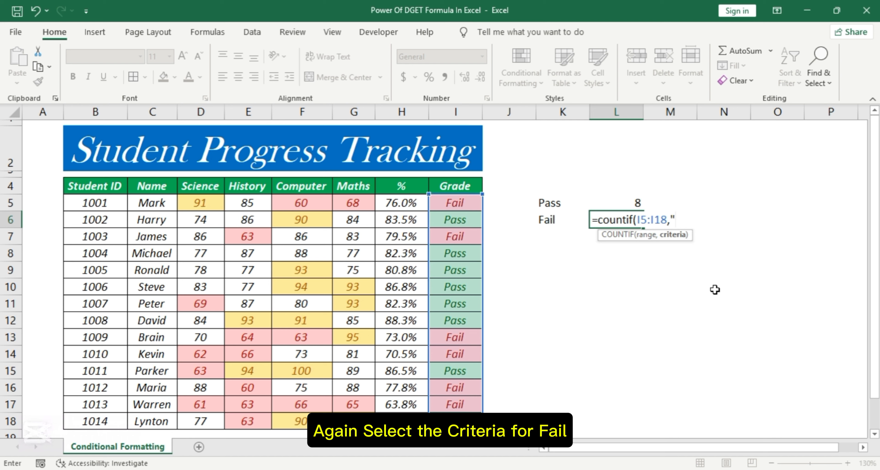
text("Fail)
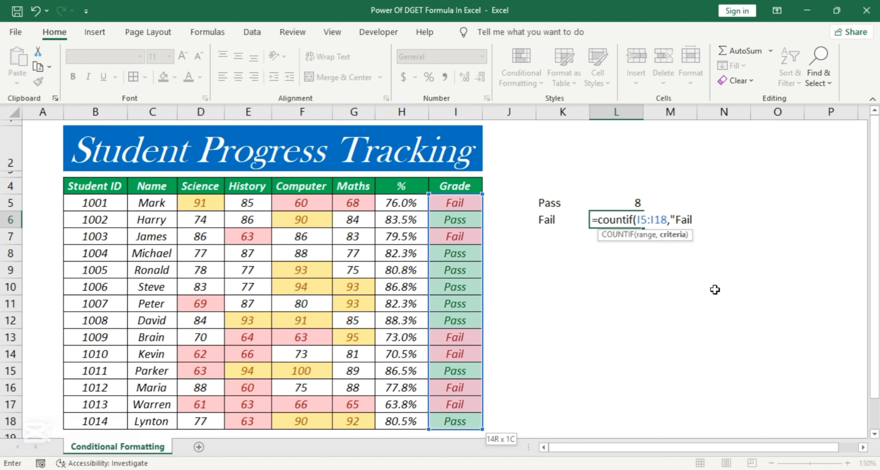
text("))
key(Return)
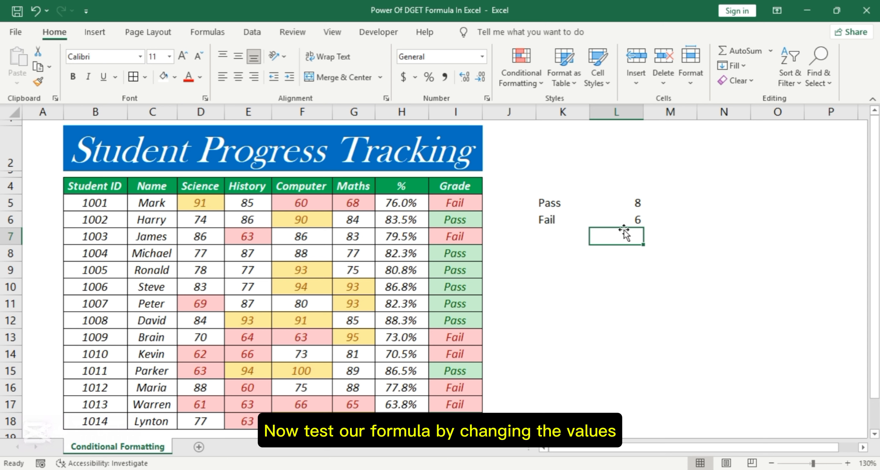
Step: Test the pass and fail counts by setting student 1001's Maths marks in G5 and Computer marks in F5 to 80
click(337, 208)
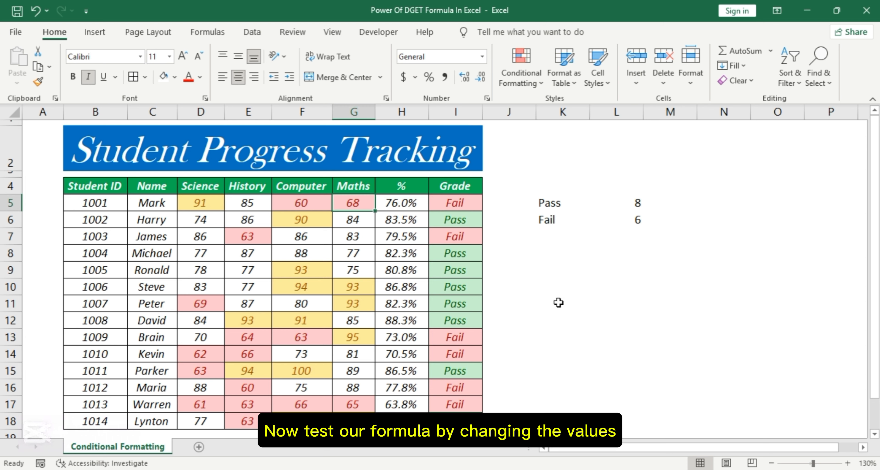
text(8)
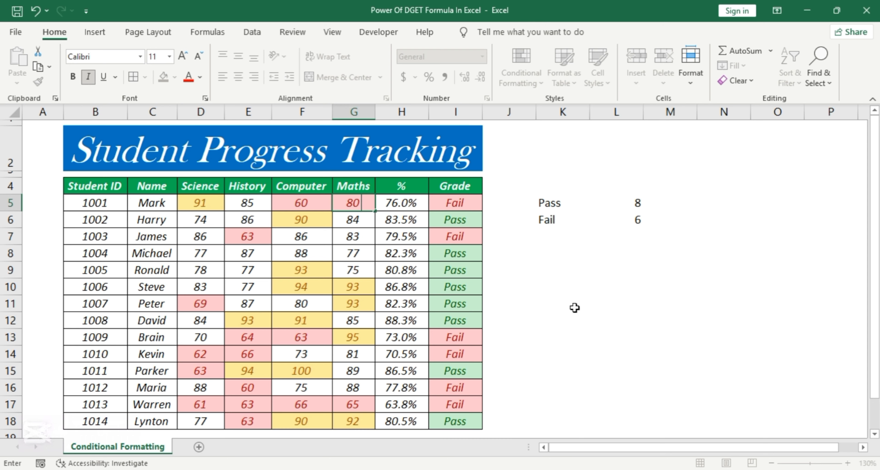
key(Return)
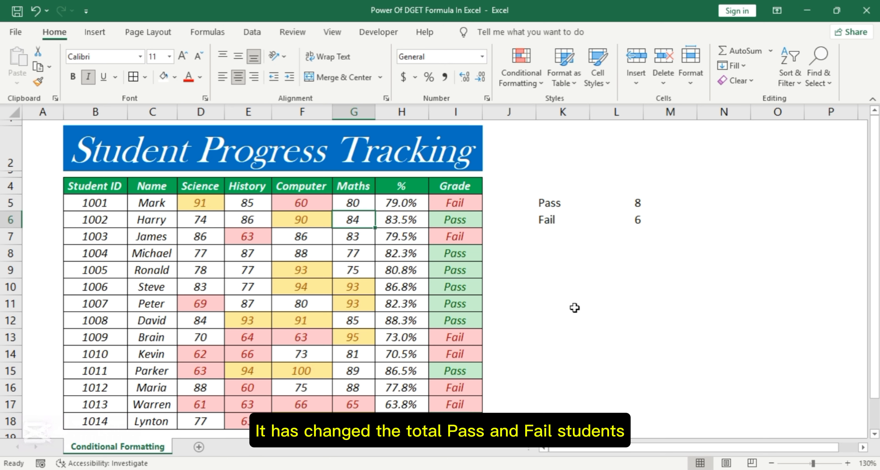
key(Up)
key(Left)
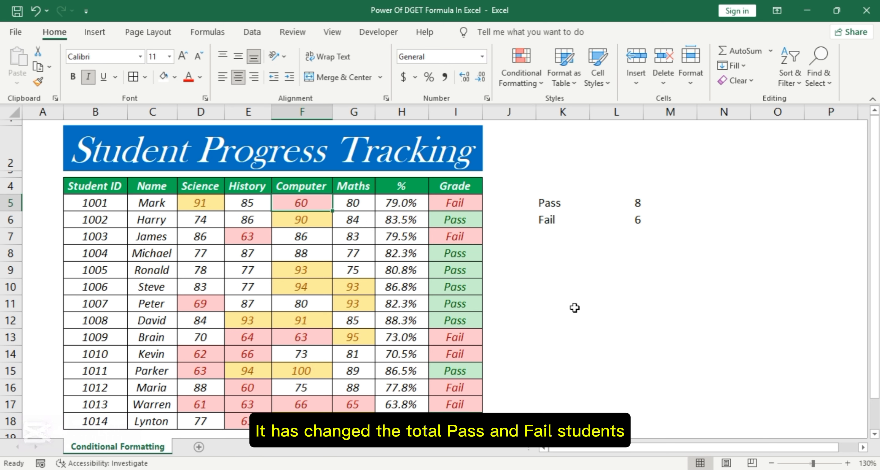
text(80)
key(Return)
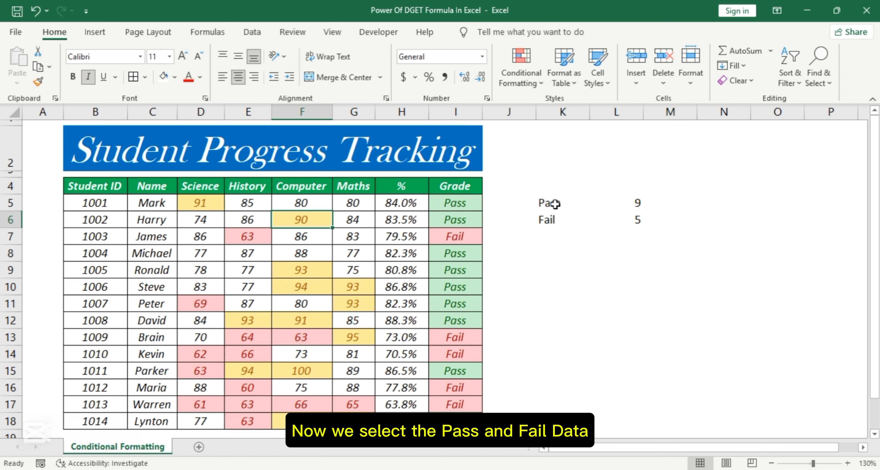
Step: Hide the pass and fail count data in K5:L6 by setting its font colour to white
drag(554, 203, 624, 220)
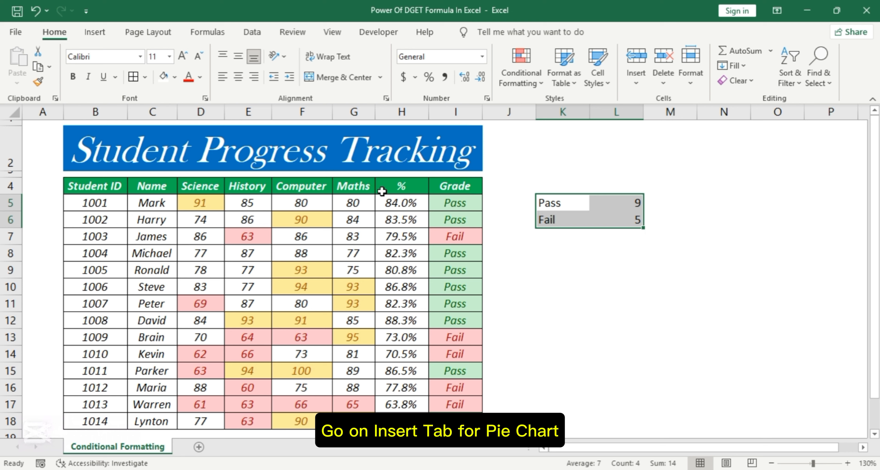
click(93, 33)
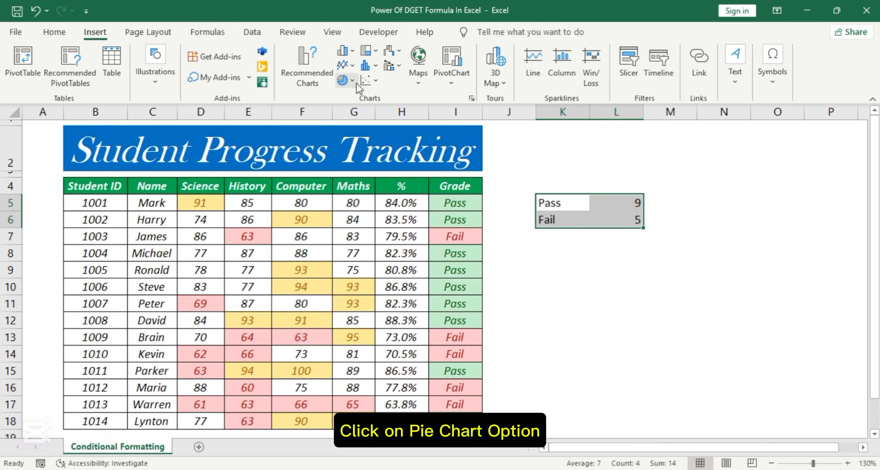
click(63, 32)
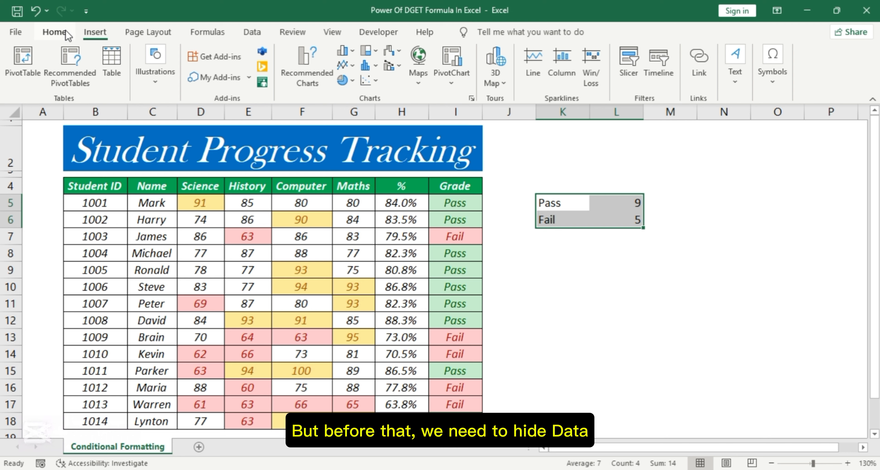
click(200, 77)
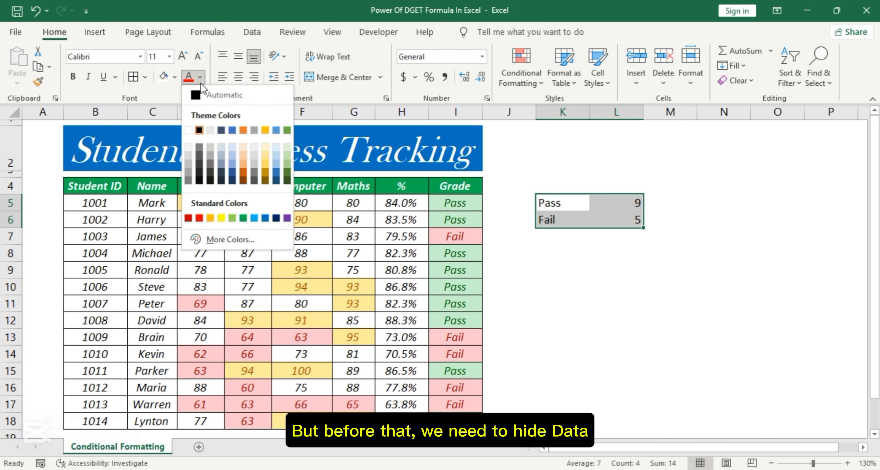
click(189, 131)
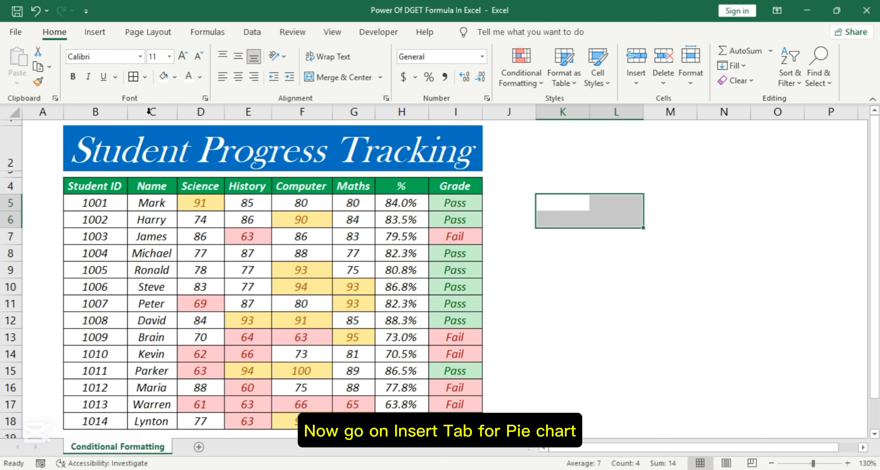
Step: Insert a 3-D pie chart of K5:L6 and resize it to fit beside the table, covering about J4:P16
click(94, 32)
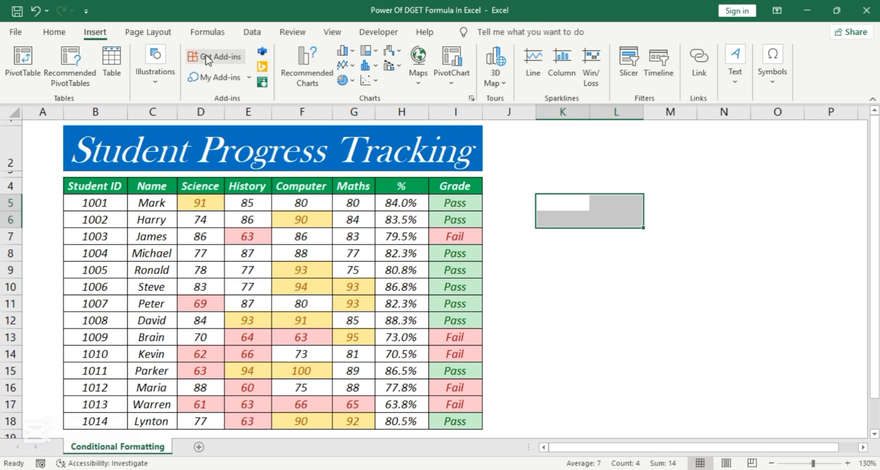
click(353, 82)
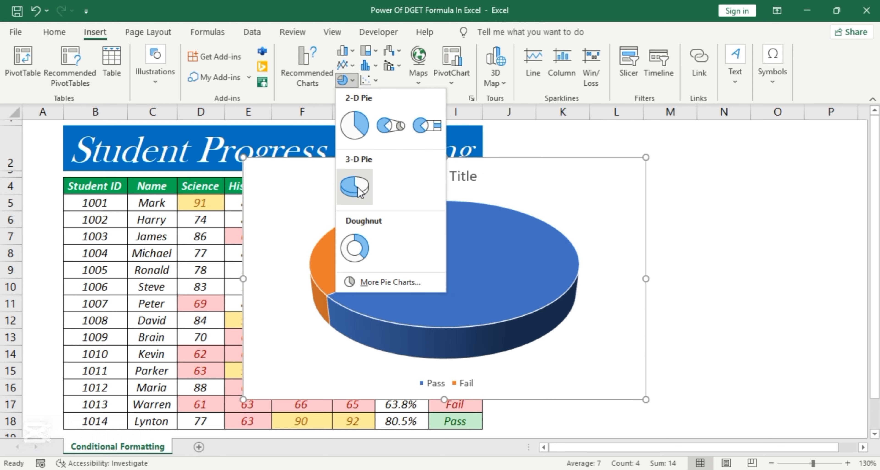
click(358, 187)
drag(364, 163, 589, 141)
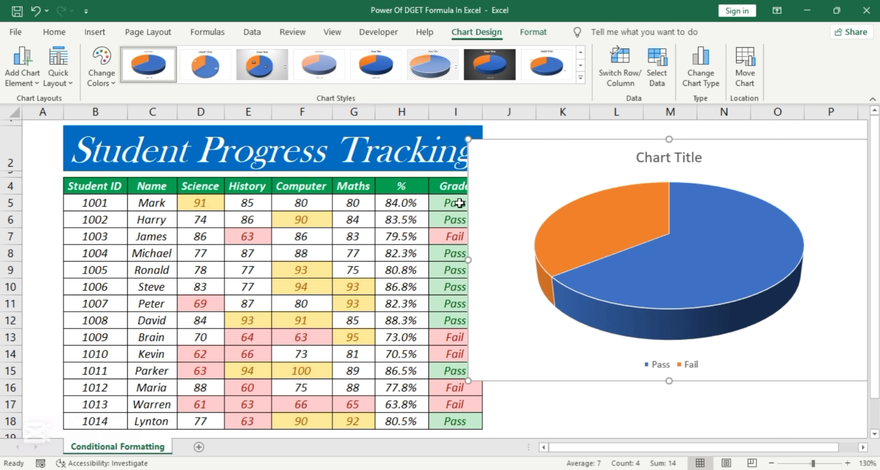
drag(467, 139, 521, 184)
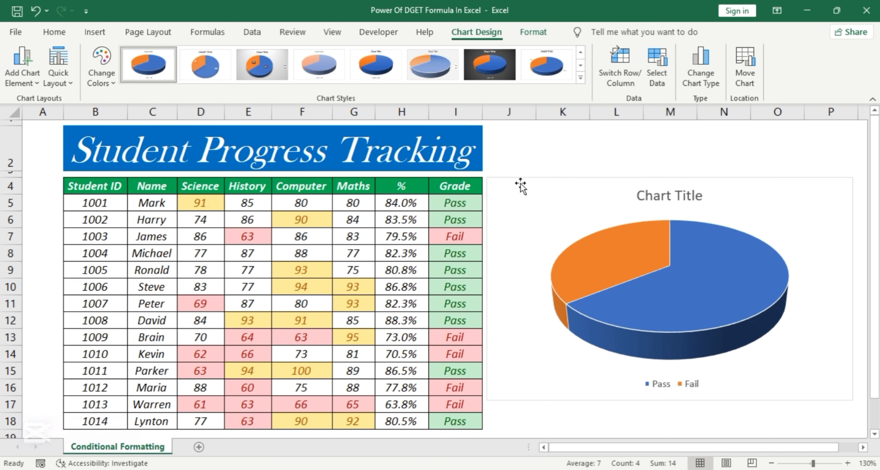
Step: Replace the pie chart's placeholder title with "Student Progress Tracking"
click(659, 199)
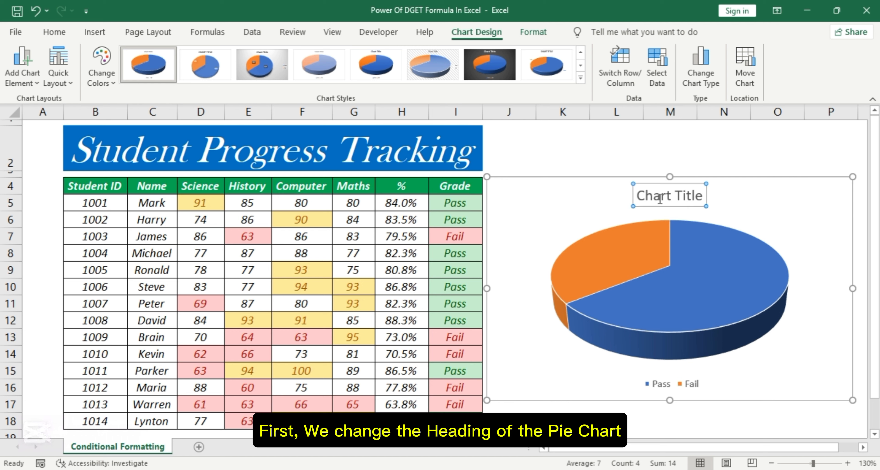
drag(706, 196, 636, 197)
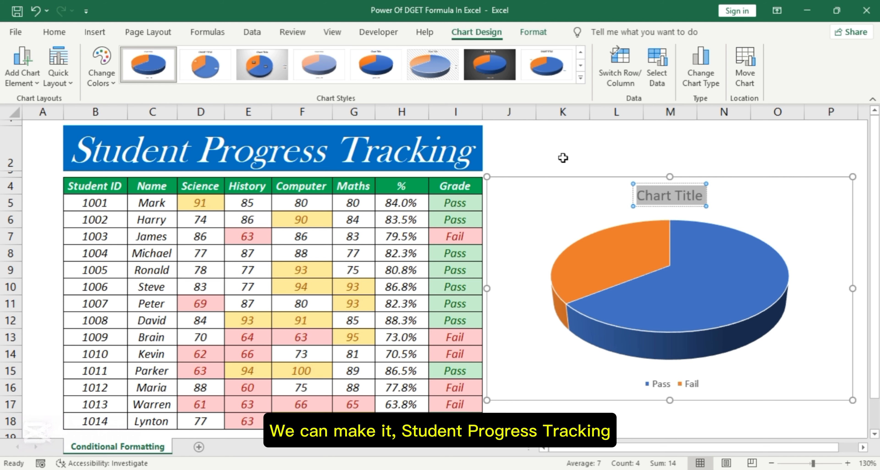
key(BackSpace)
text(T)
key(BackSpace)
text(ST)
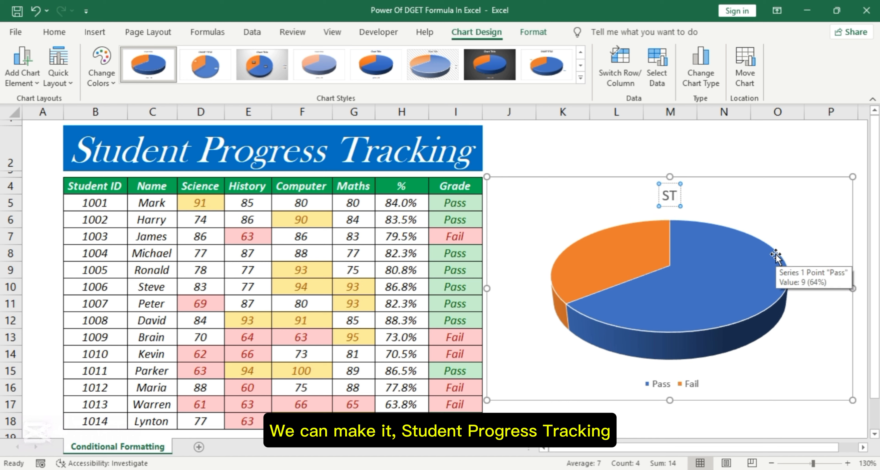
key(BackSpace)
text(tid)
text(ent)
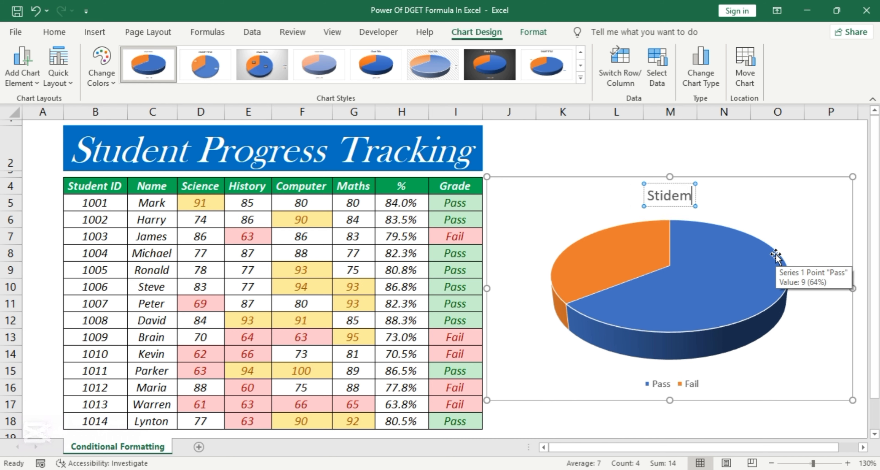
key(BackSpace)
key(BackSpace)
key(BackSpace)
key(BackSpace)
key(BackSpace)
text(u)
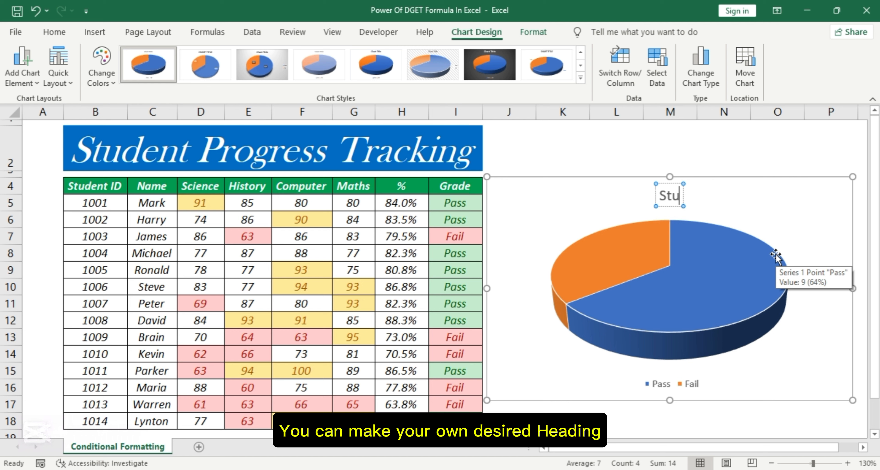
text(dent Progr)
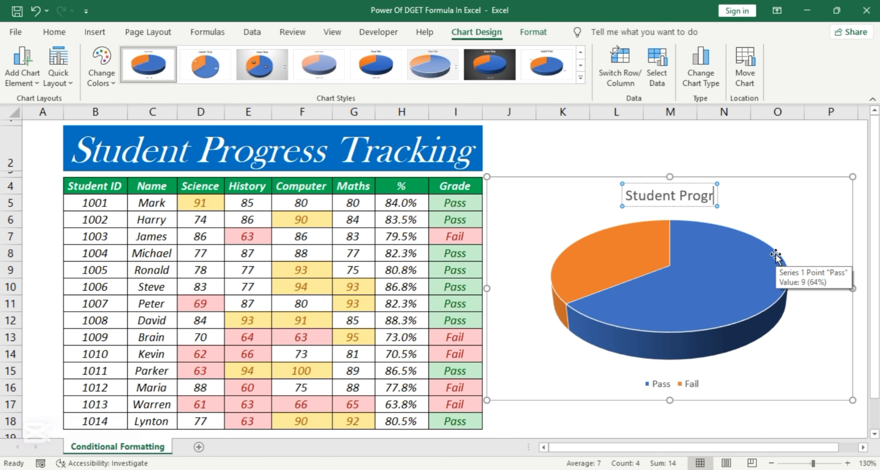
text(ess Tracking)
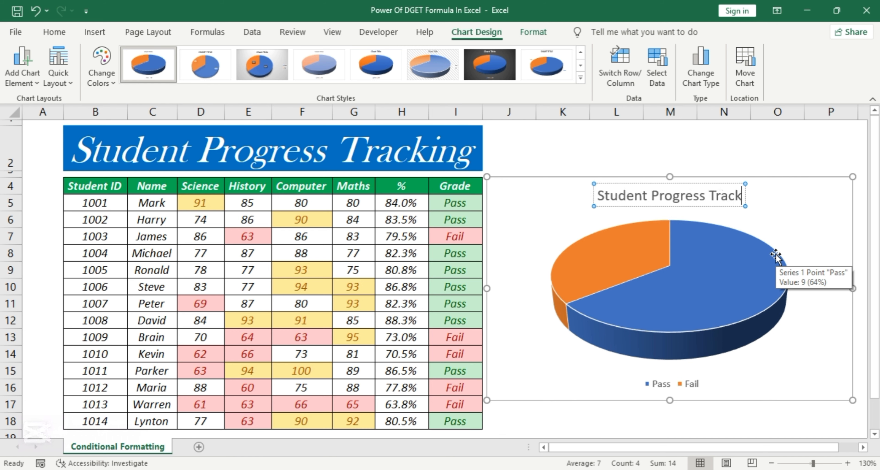
click(764, 159)
Step: Format the pie chart's title "Student Progress Tracking" in bold and italic
click(700, 196)
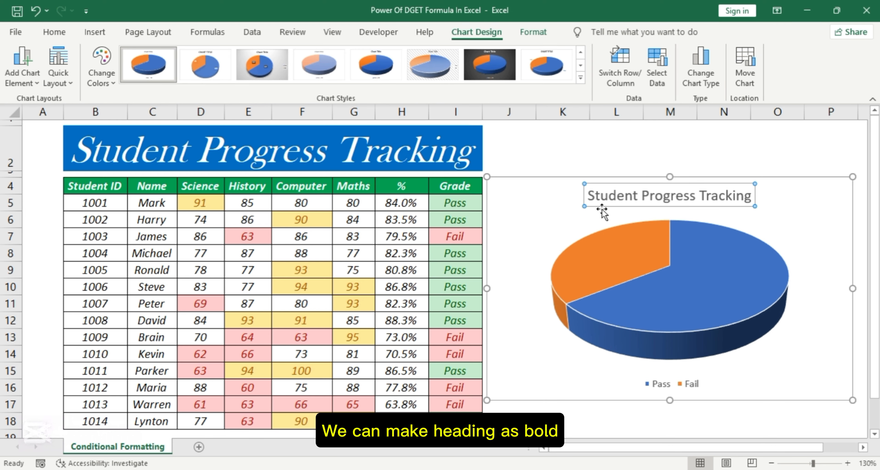
click(54, 32)
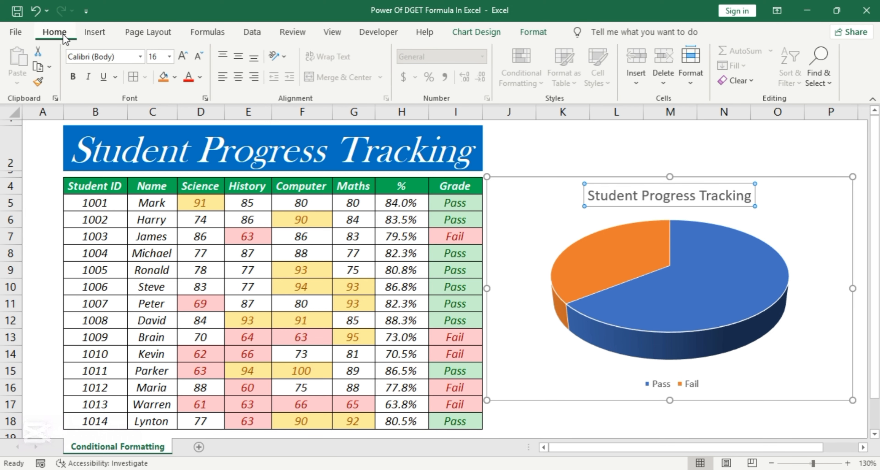
click(81, 73)
click(88, 77)
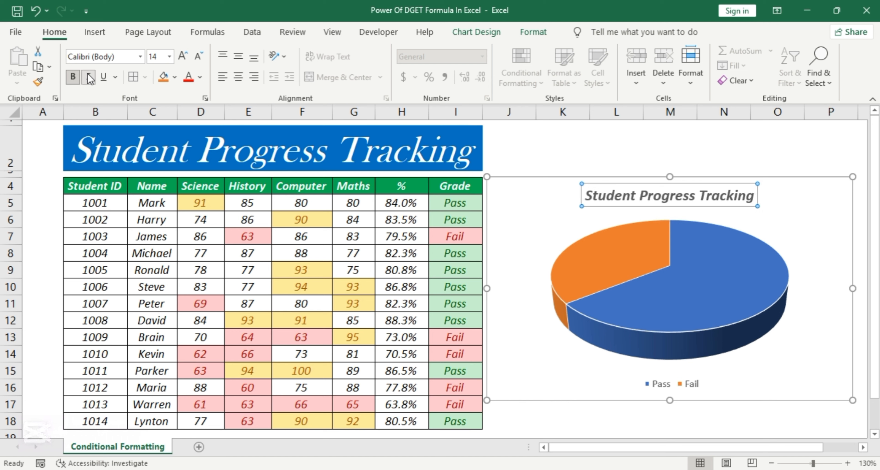
click(811, 216)
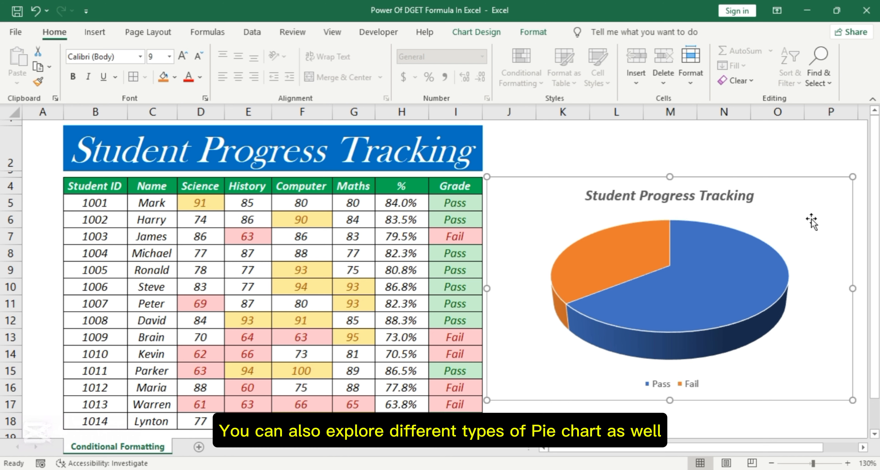
double_click(804, 198)
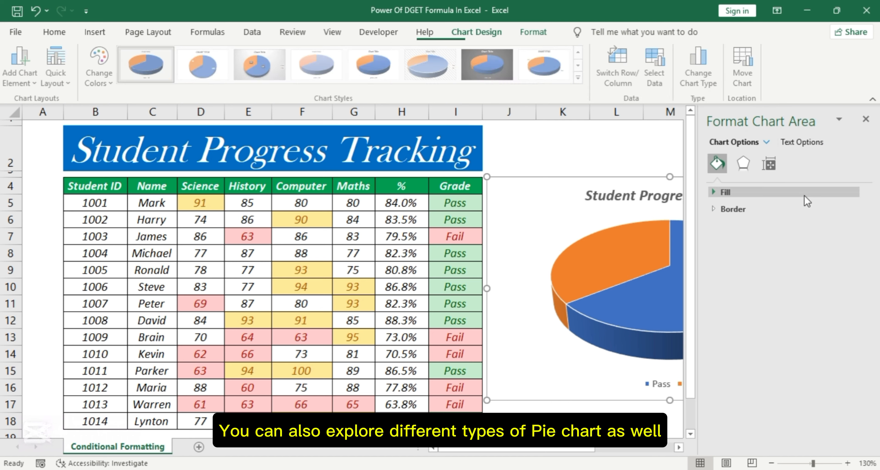
click(804, 196)
click(869, 126)
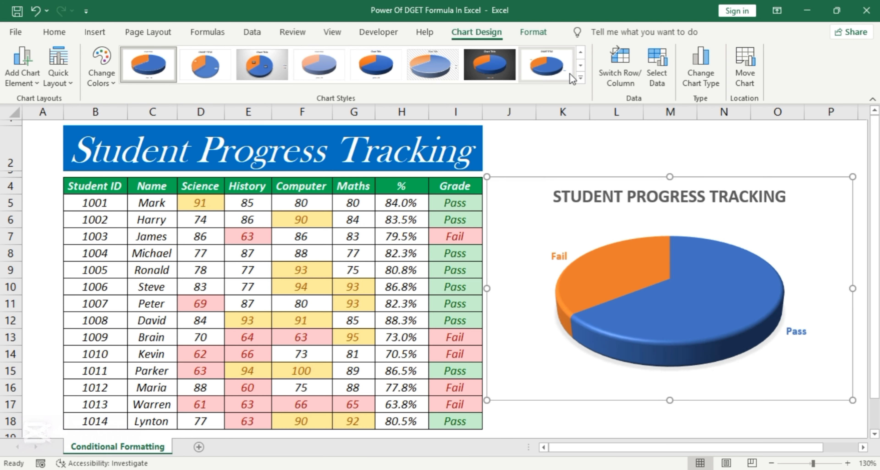
Step: Apply the eighth chart style, with an uppercase title and labels outside the slices, and make the pie chart slightly smaller
click(562, 73)
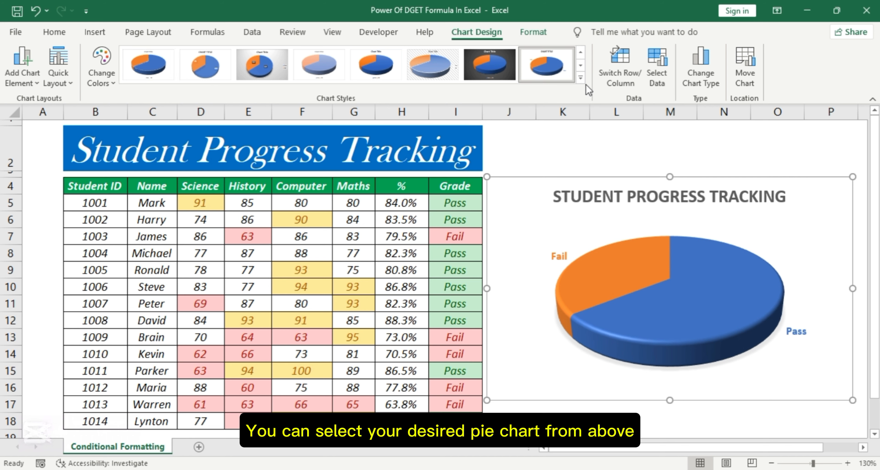
click(752, 145)
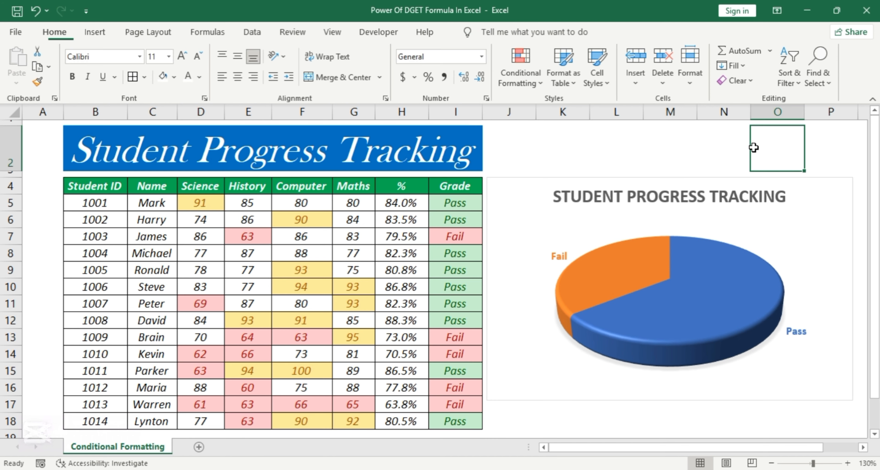
click(755, 233)
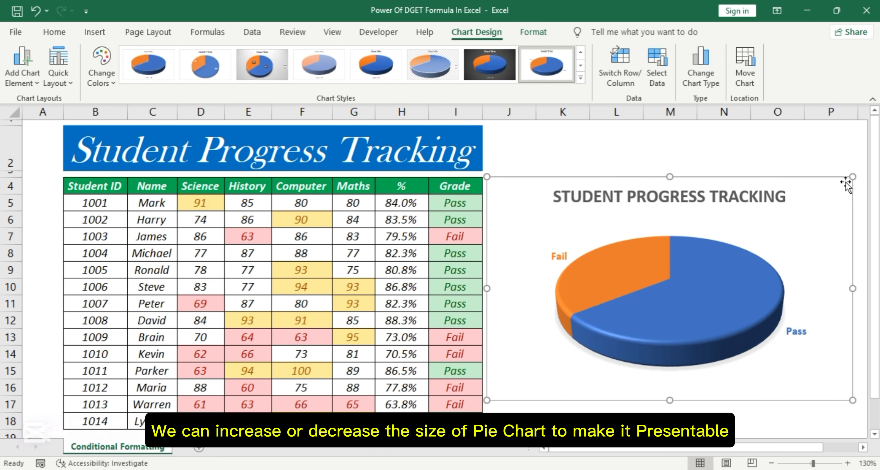
drag(490, 178, 511, 190)
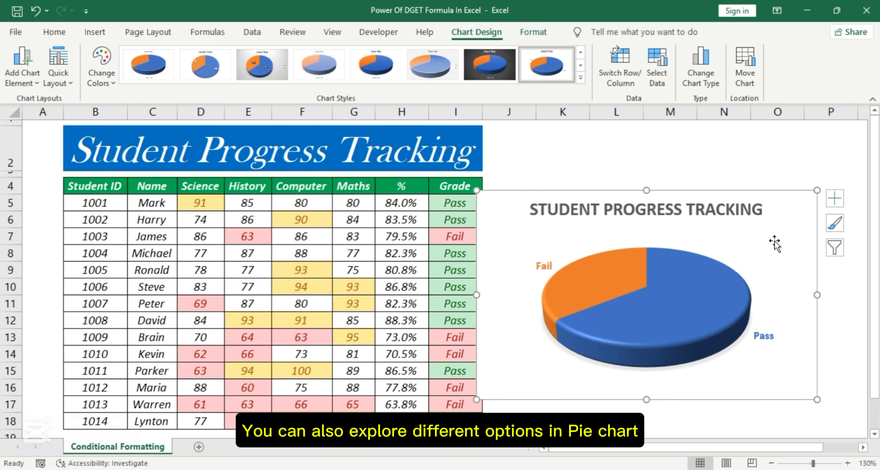
Step: Change the pie chart's data labels to data callouts
click(840, 201)
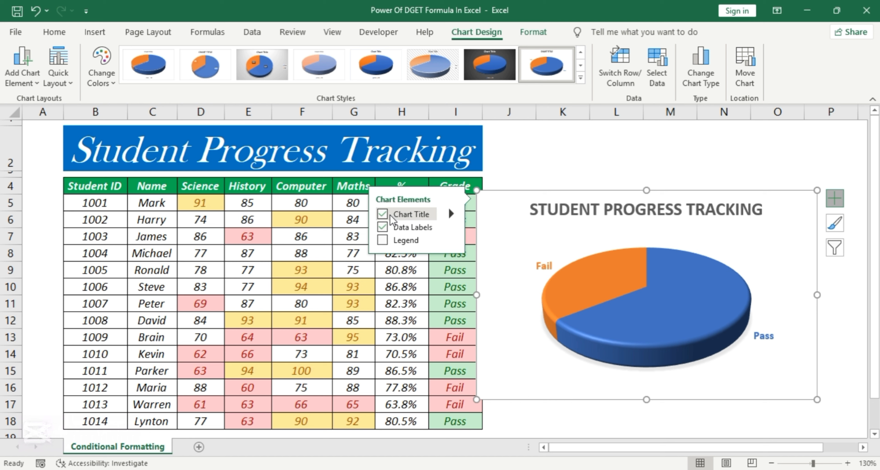
click(452, 227)
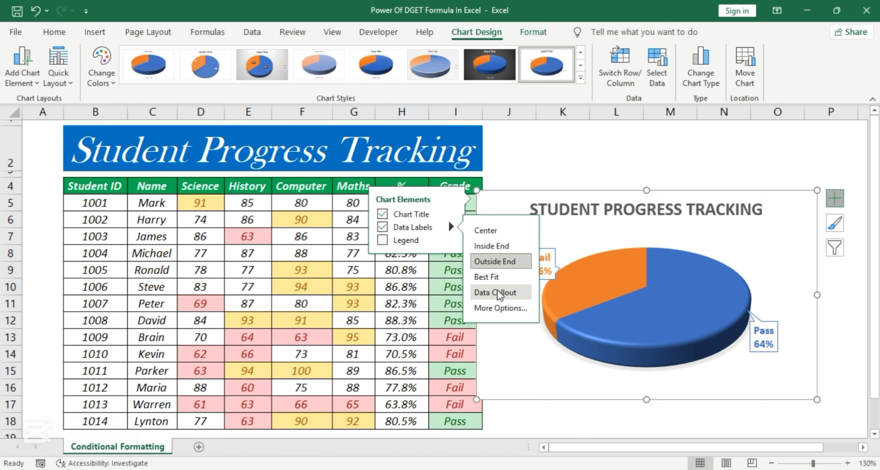
click(522, 292)
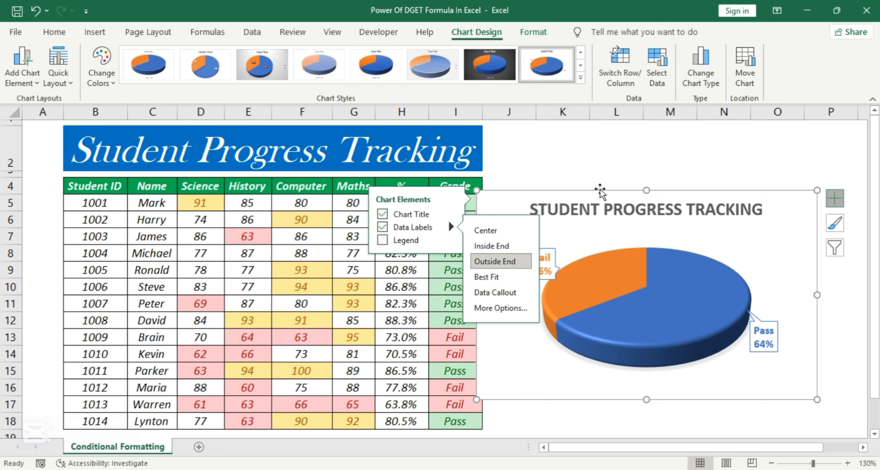
Step: Reposition and enlarge the pie chart beside the marks table so that it covers about J4:P18
click(600, 189)
mouse_move(632, 193)
mouse_down()
mouse_move(644, 186)
mouse_move(640, 178)
mouse_up()
drag(827, 386, 523, 353)
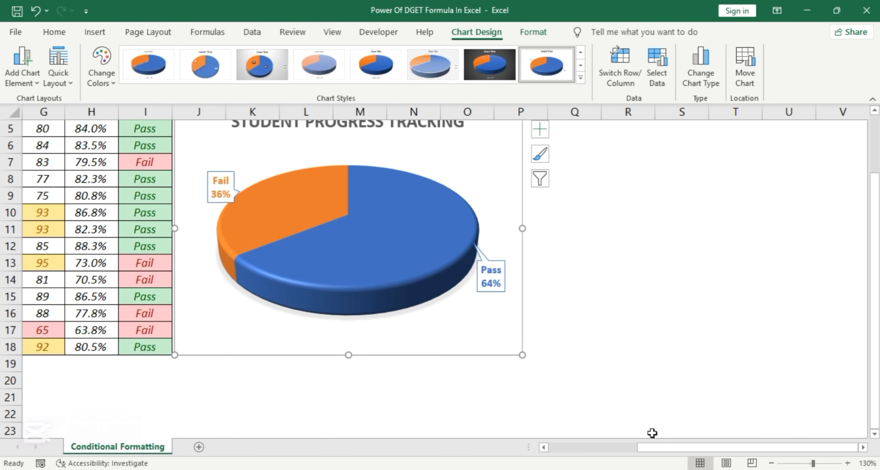
drag(649, 448, 549, 428)
drag(875, 316, 875, 258)
drag(834, 305, 857, 303)
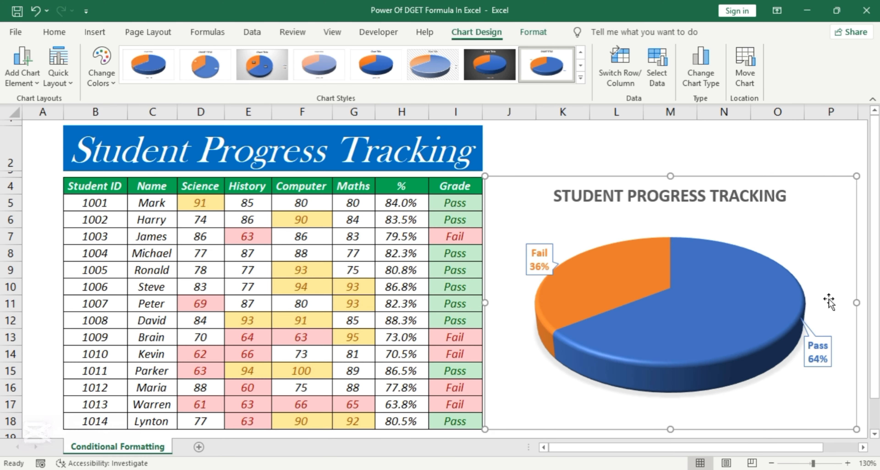
click(640, 144)
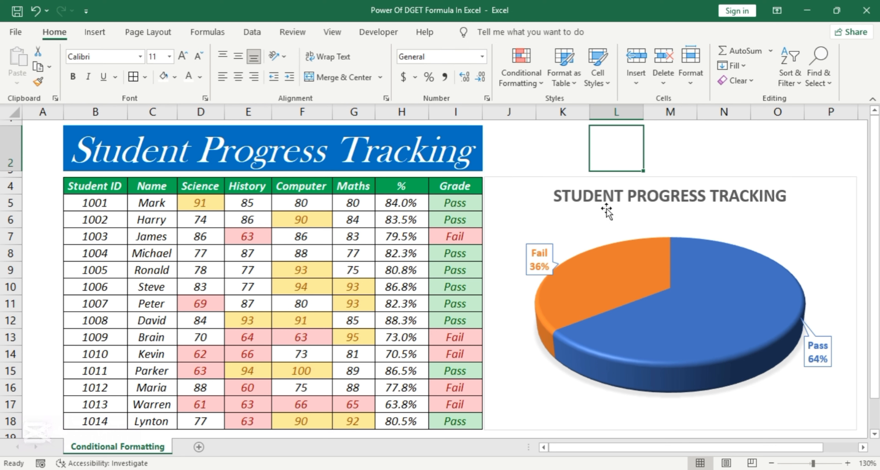
Step: Merge and center the sheet heading across B2:P2 and increase its font size to 48
drag(341, 145, 826, 155)
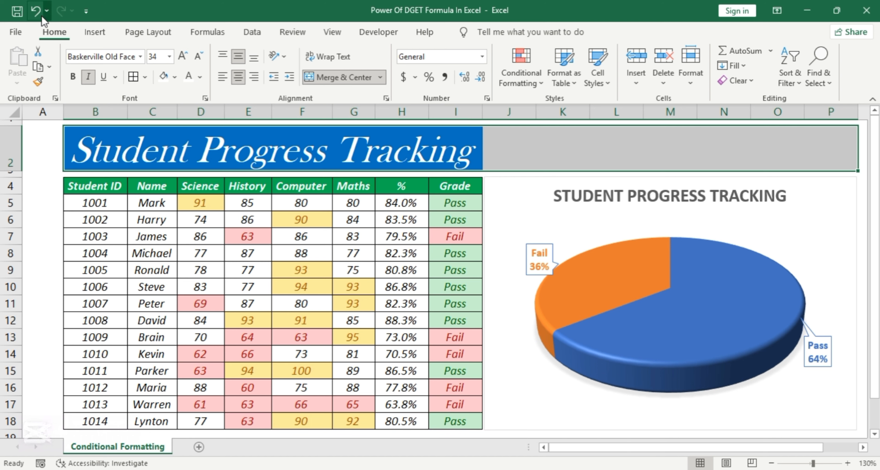
click(322, 78)
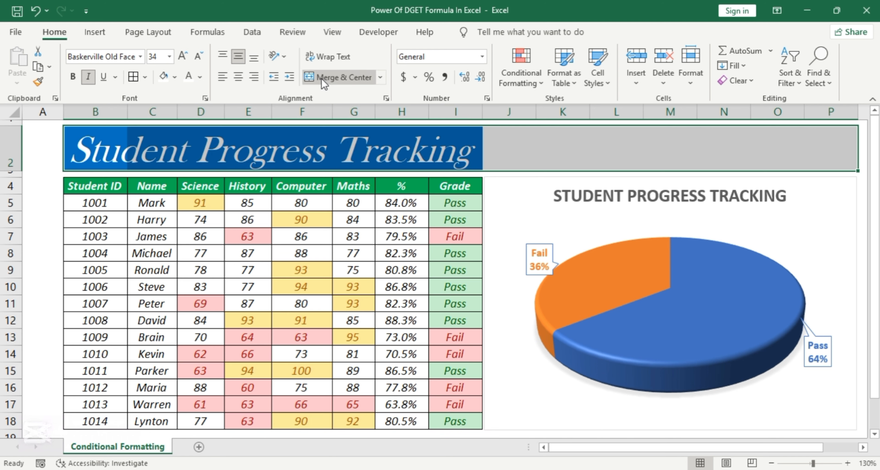
click(321, 78)
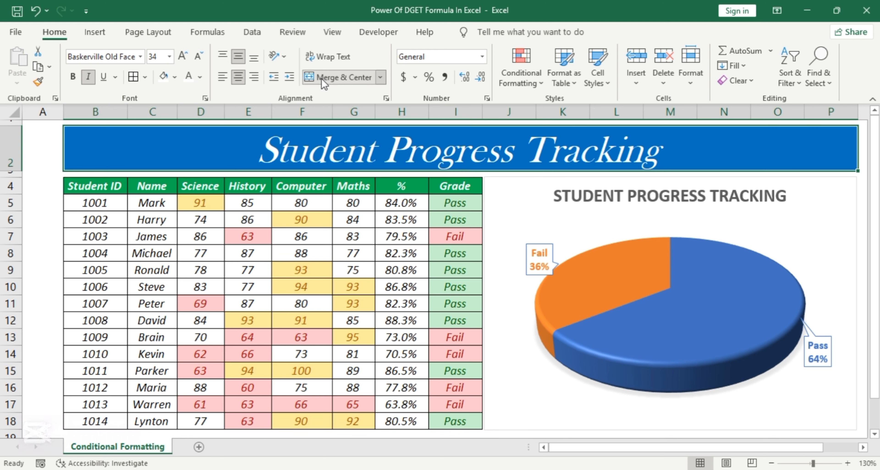
click(182, 57)
click(183, 57)
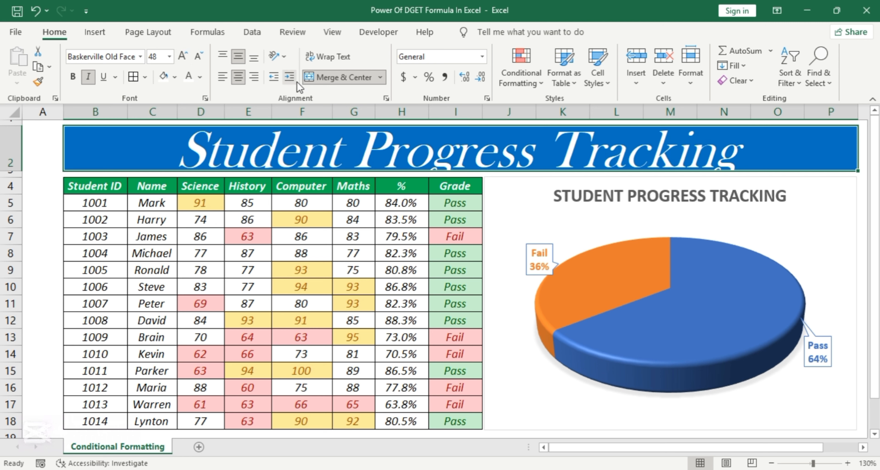
Step: Test the highest-marks highlighting by entering 90 for student 1001's History marks in E5 and replacing it with 80
click(453, 202)
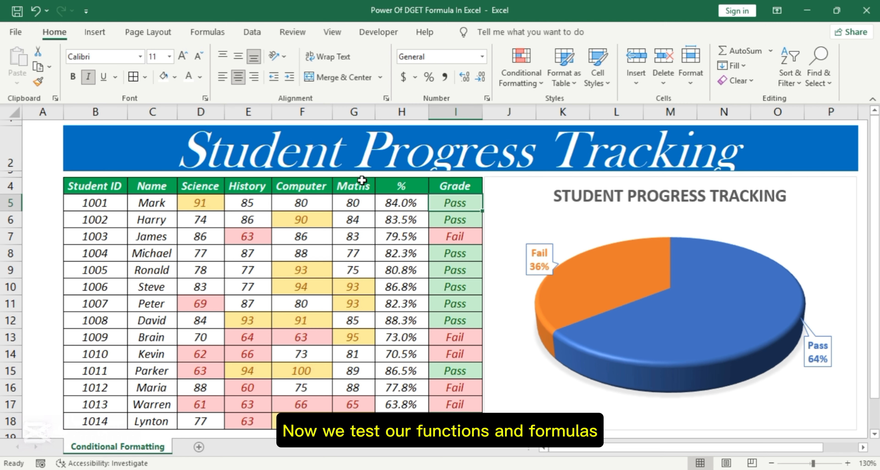
click(245, 204)
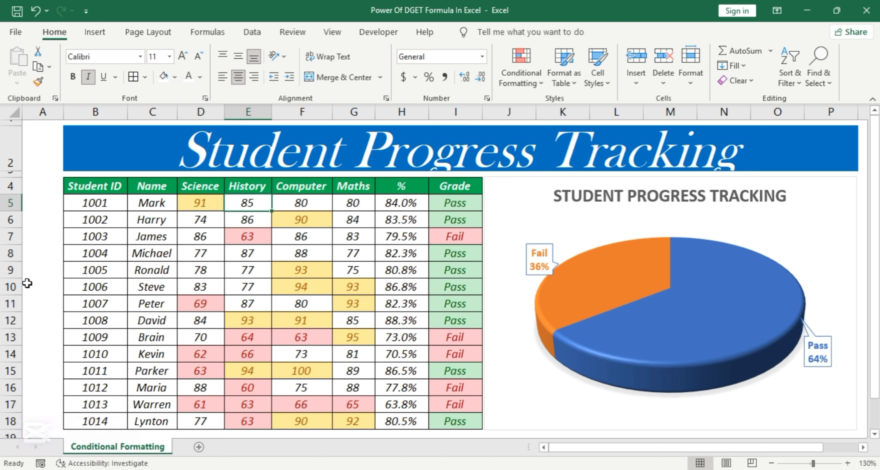
text(90)
key(Return)
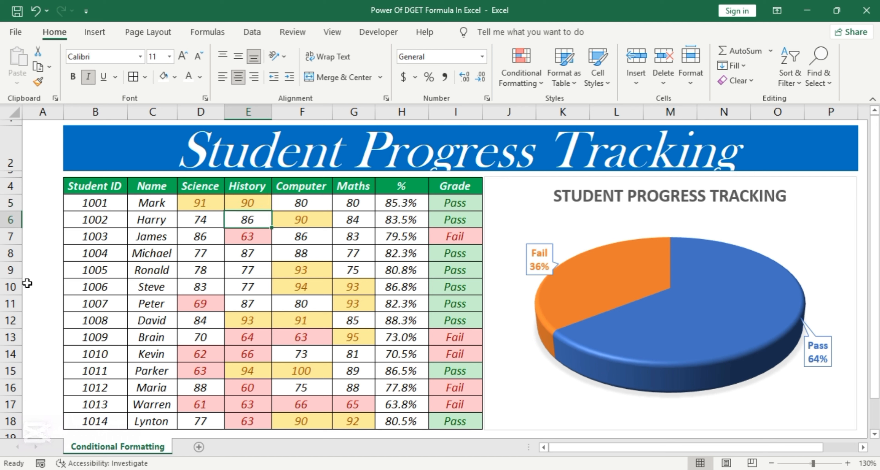
key(Up)
text(80)
key(Return)
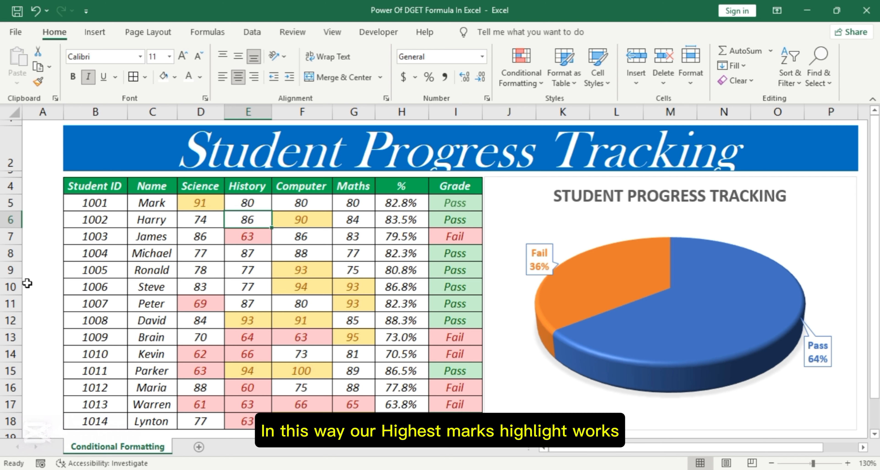
Step: Test the fail grading and pie chart by setting student 1005's Computer marks in F9 to 60
key(Down)
key(Down)
key(Down)
key(Right)
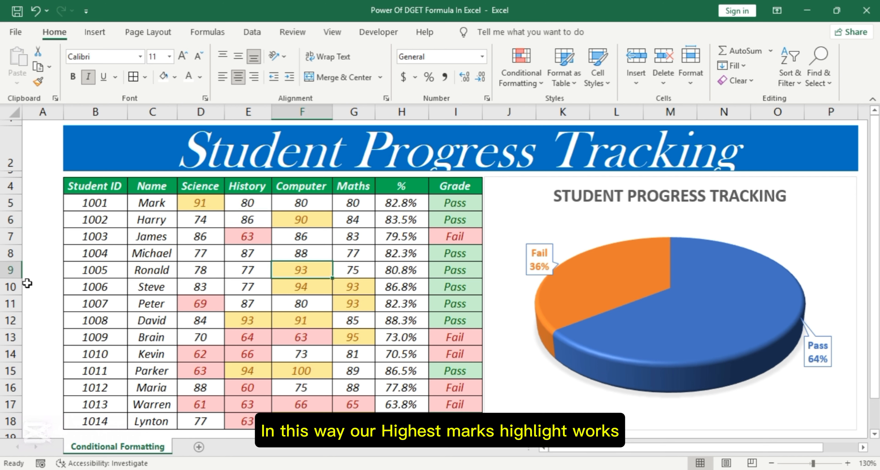
text(60)
key(Return)
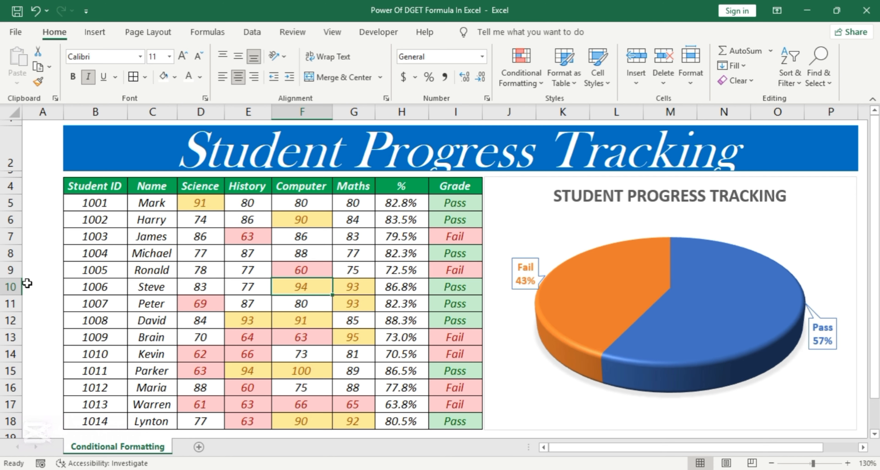
Step: Test the pass grading and pie chart by setting student 1009's History marks in E13 to 100
key(Down)
key(Down)
key(Down)
key(Left)
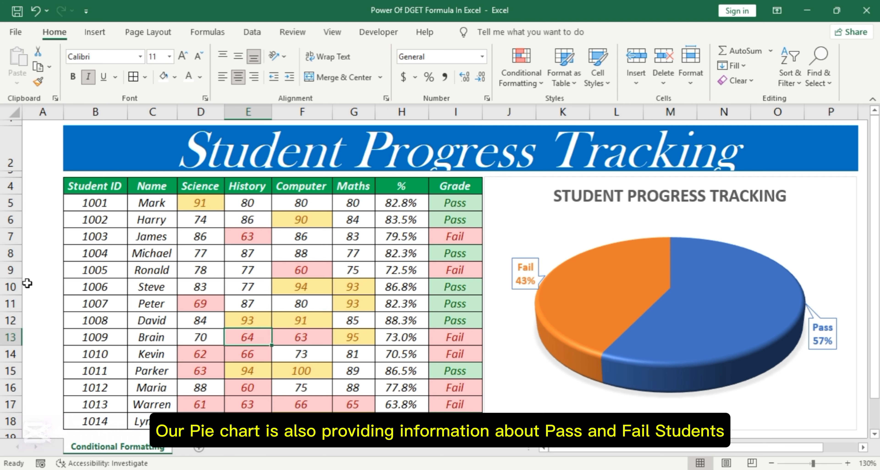
text(100)
key(Return)
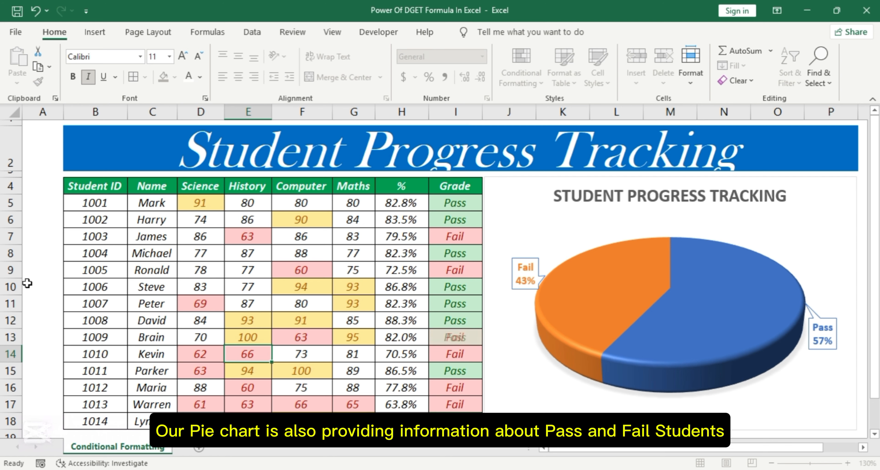
Step: Set student 1007's Maths marks in G11 to 80 to test the grade and pie chart update
key(Up)
key(Up)
key(Right)
key(Right)
key(Up)
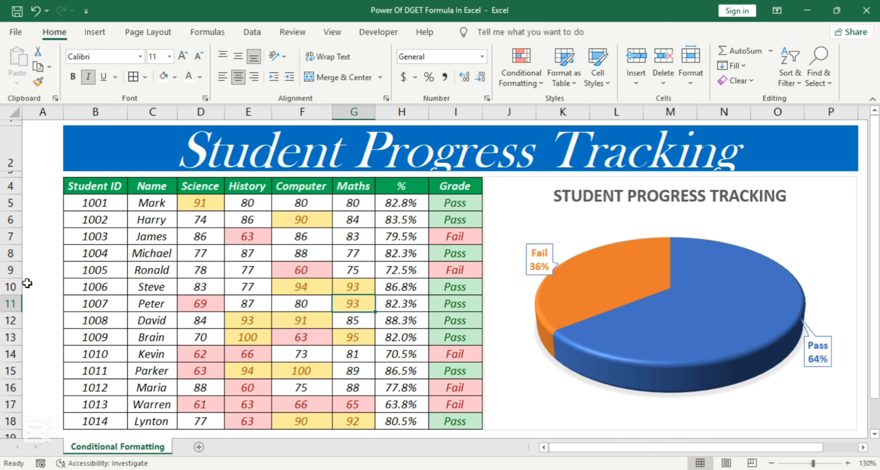
text(80)
key(Return)
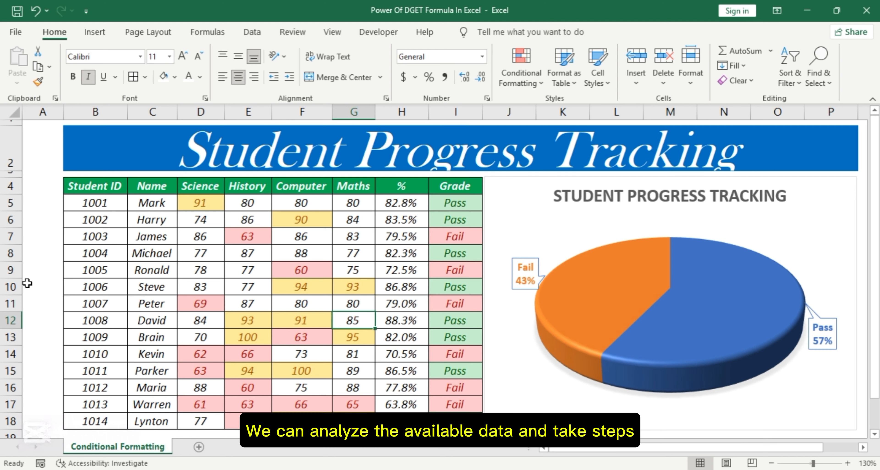